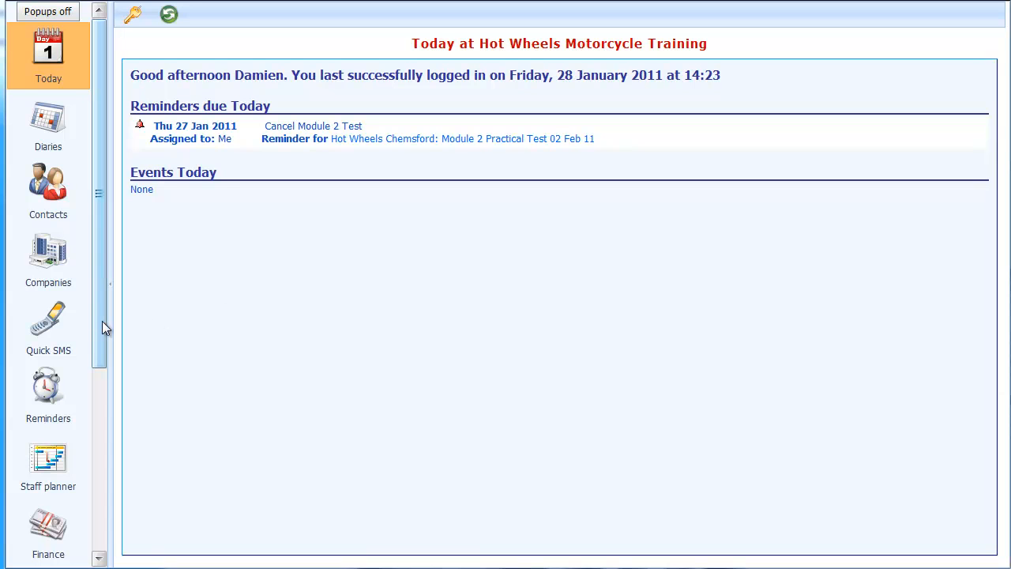
Step: Open the motorbikes and mopeds list in the company settings and look through the vehicles under each type
left_click_drag(102, 321, 110, 538)
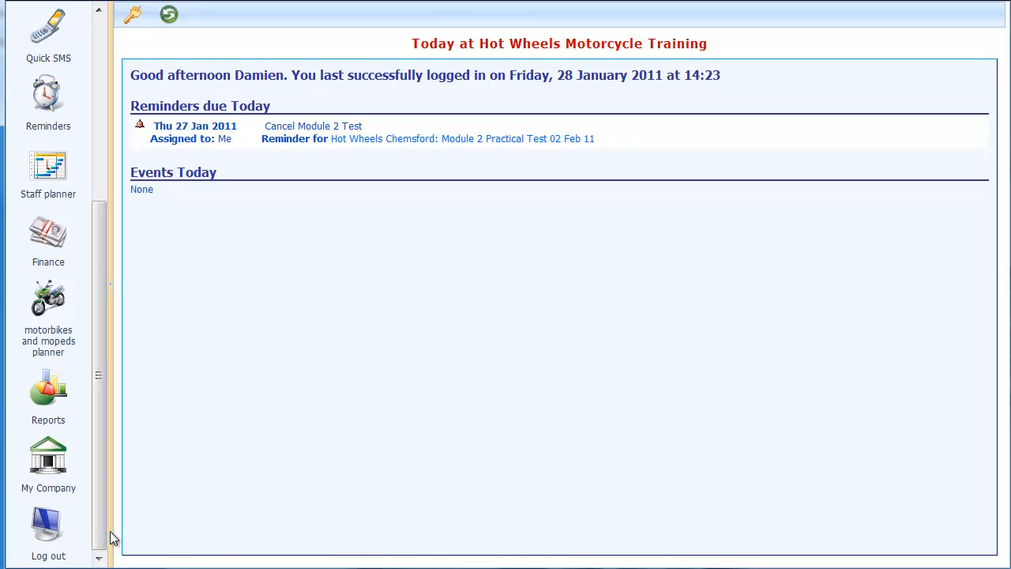
left_click(31, 474)
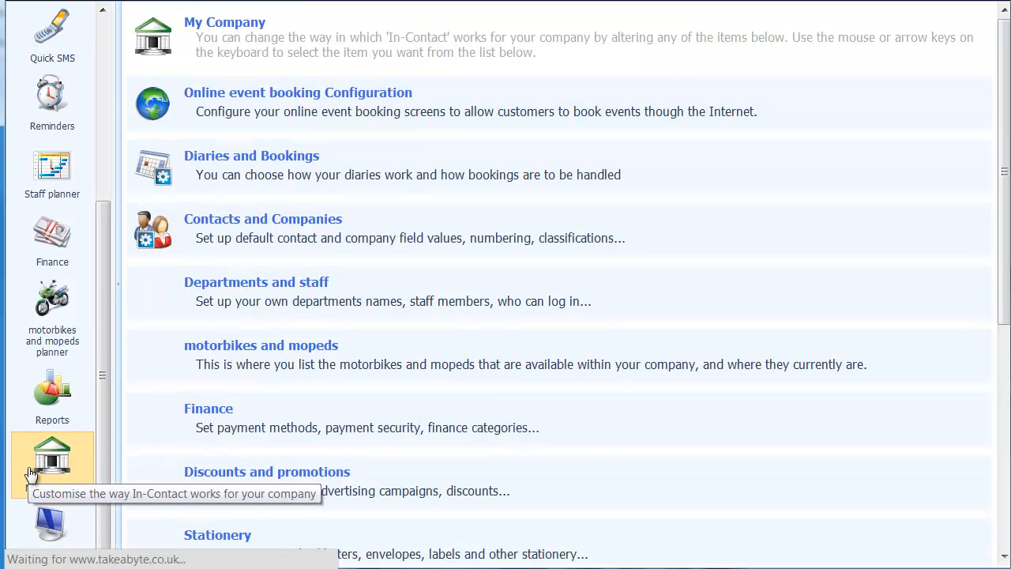
scroll(298, 450, "down", 2)
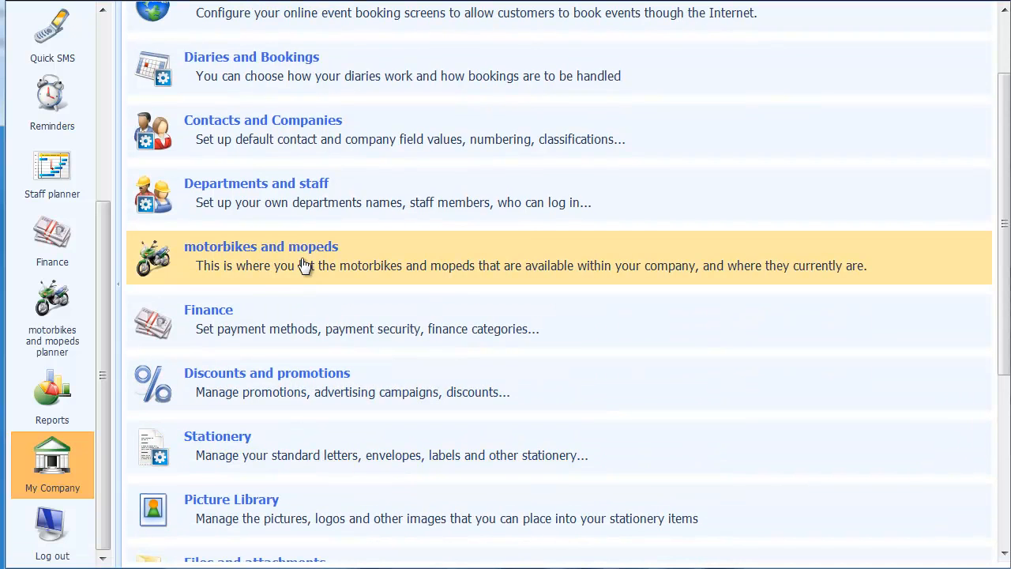
left_click(225, 268)
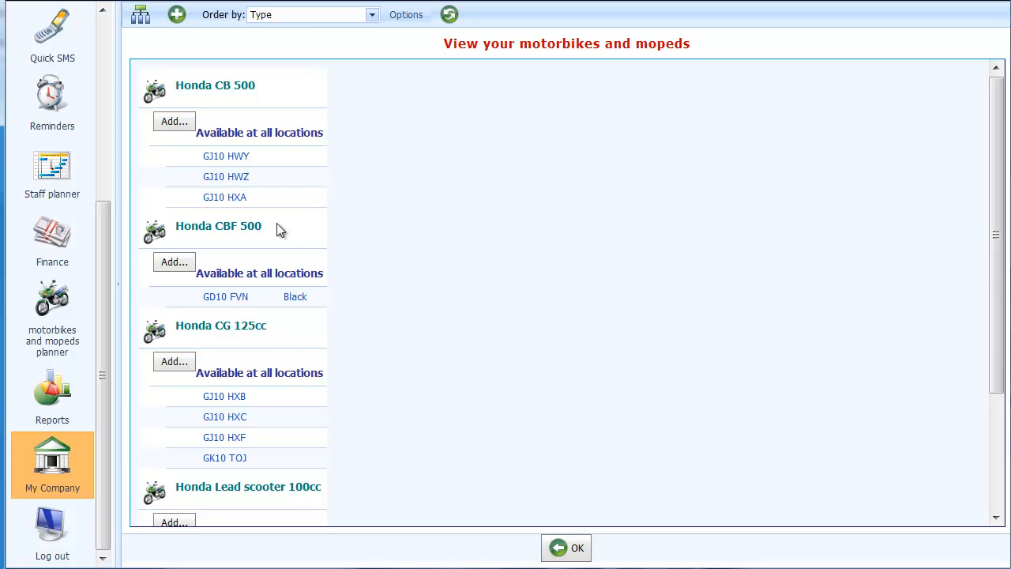
scroll(278, 229, "down", 1)
scroll(278, 226, "down", 3)
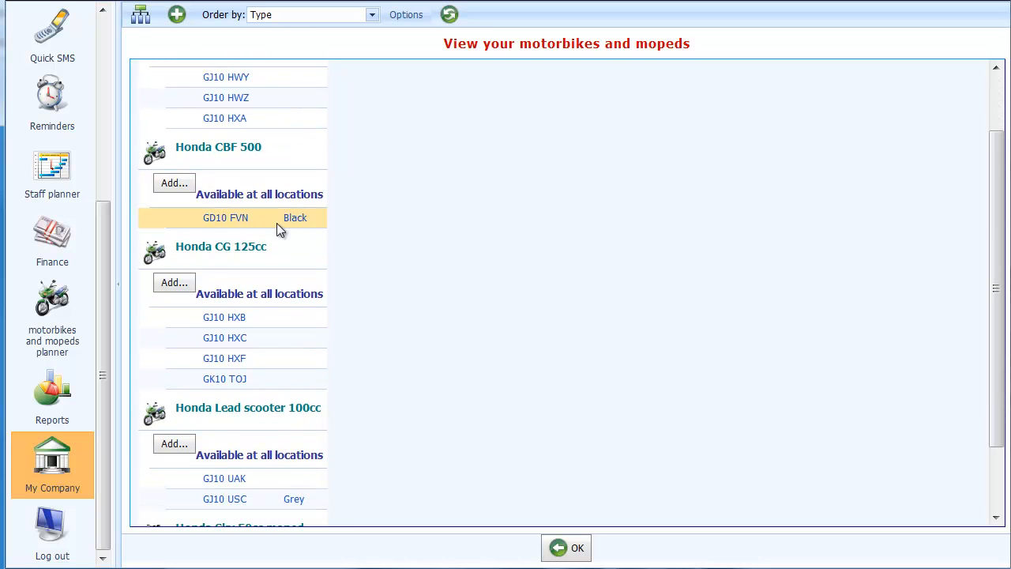
scroll(375, 245, "up", 4)
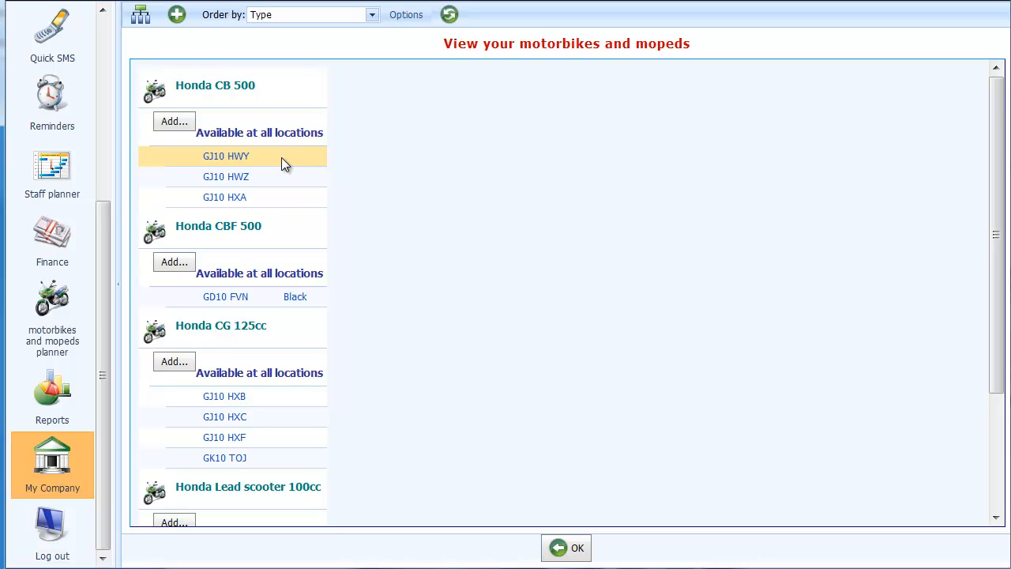
Step: Add a new vehicle of type Honda CB 500 with the reference number AA10 ABC
left_click(173, 123)
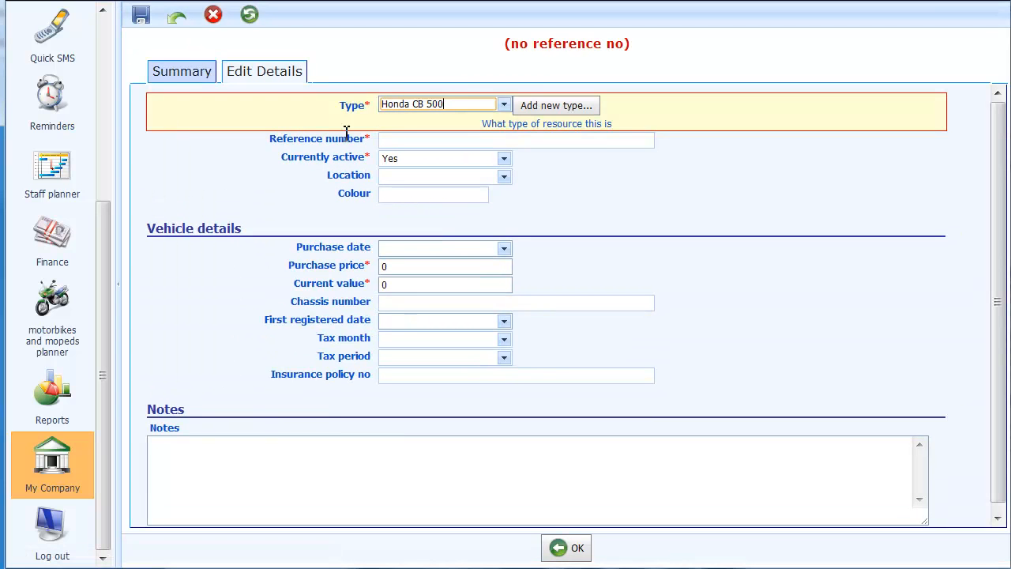
left_click(504, 106)
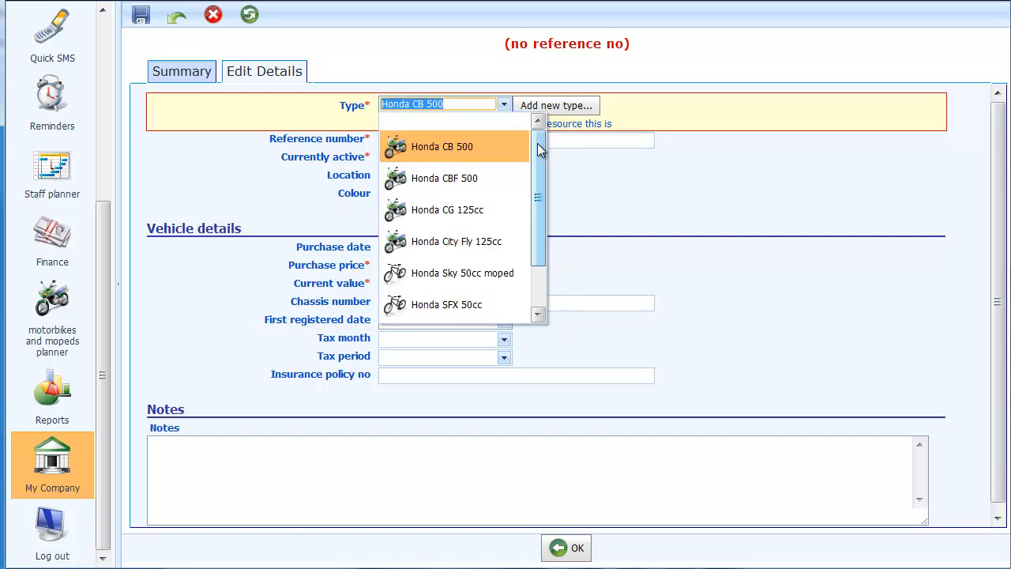
mouse_move(537, 143)
left_mouse_down()
mouse_move(537, 199)
mouse_move(539, 139)
left_mouse_up()
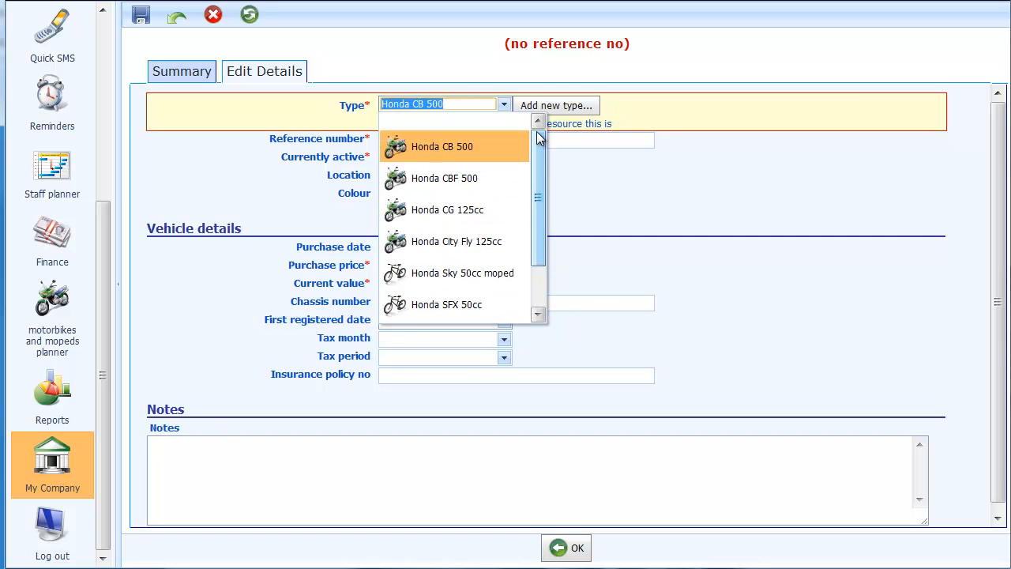
left_click(464, 149)
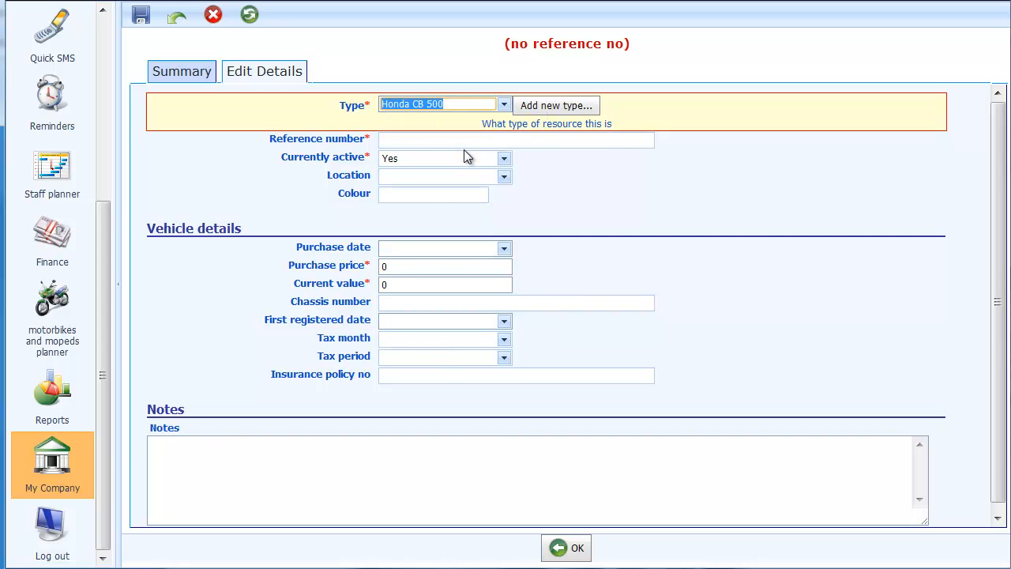
left_click(423, 140)
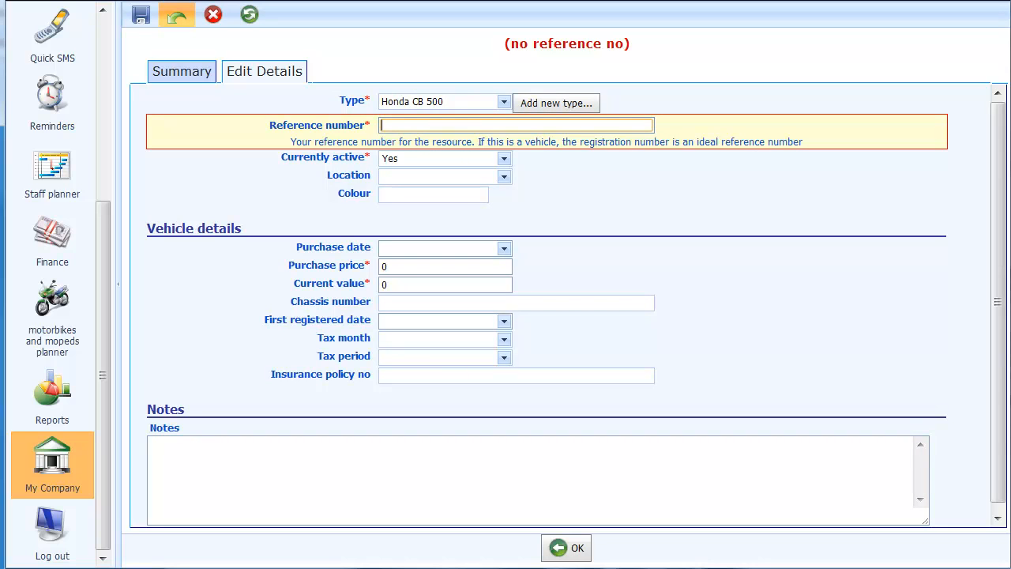
type("AA10 ABC")
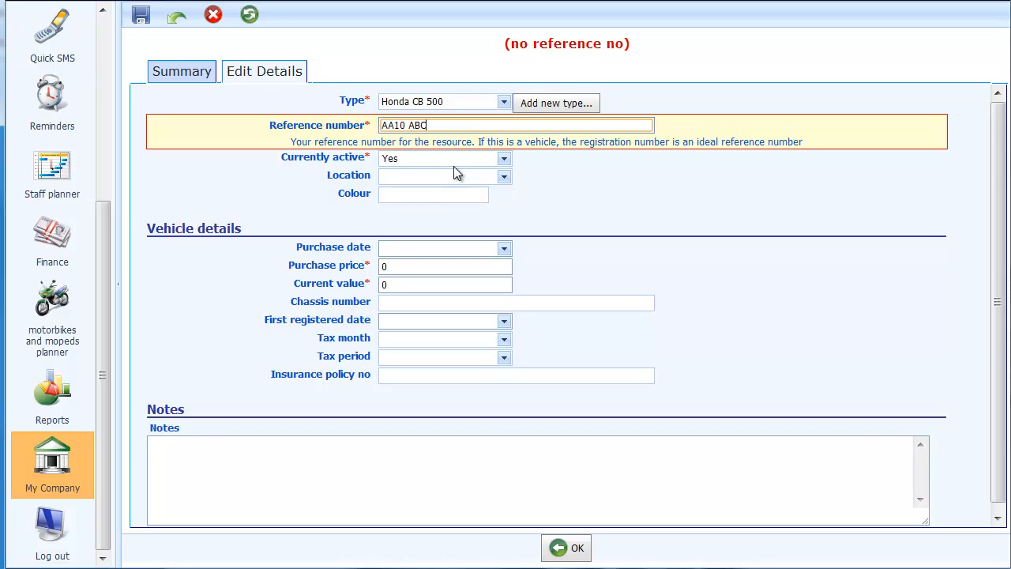
Step: Leave the new vehicle's location blank for use at all locations and enter Red as its colour
left_click(505, 178)
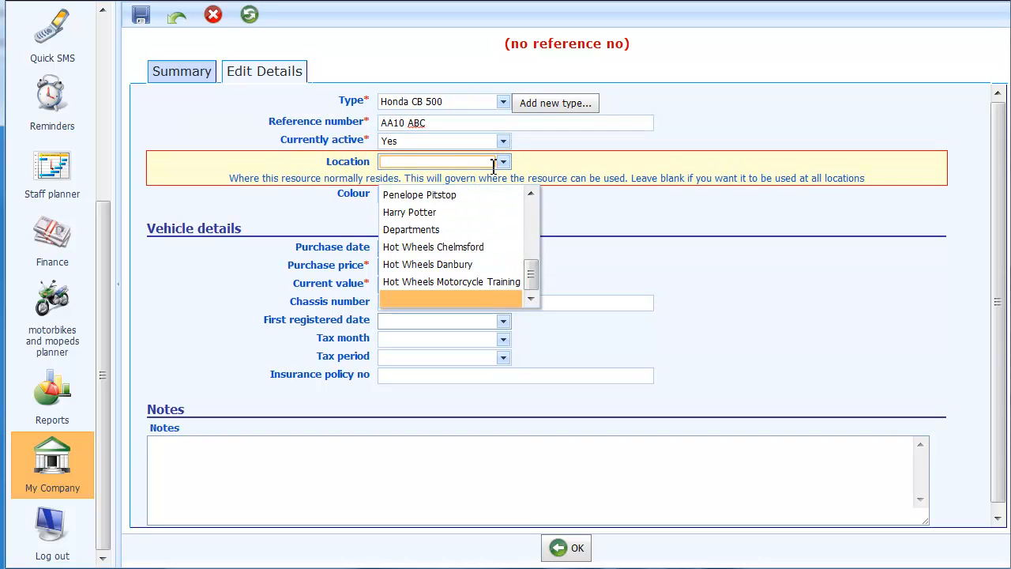
left_click(505, 166)
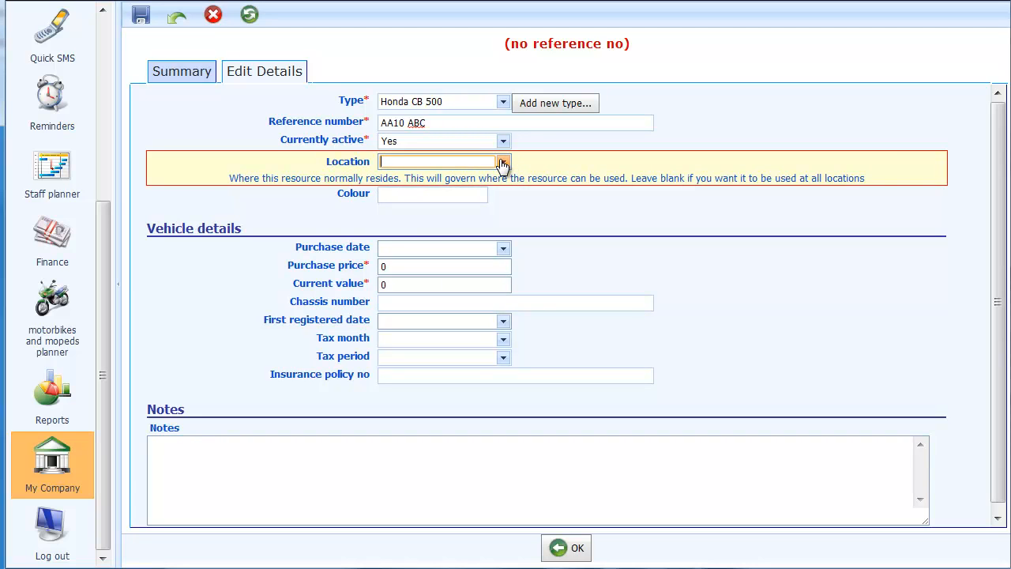
left_click(412, 194)
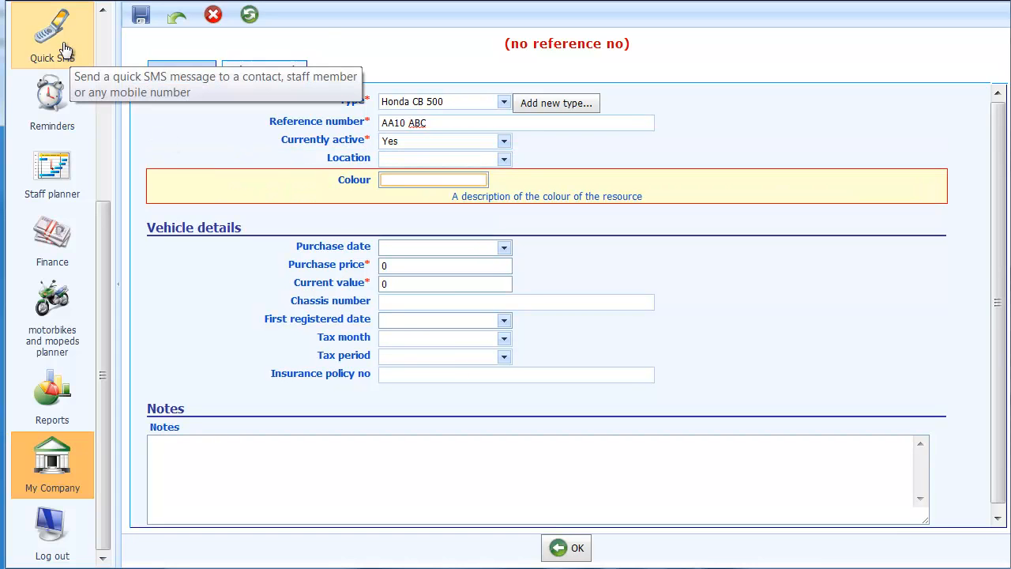
type("Red")
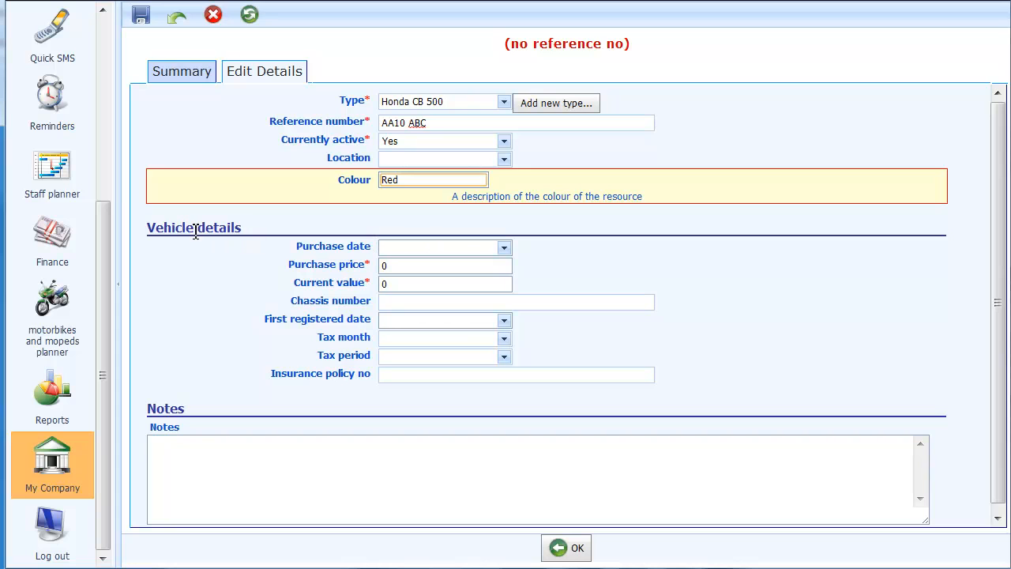
left_click(320, 264)
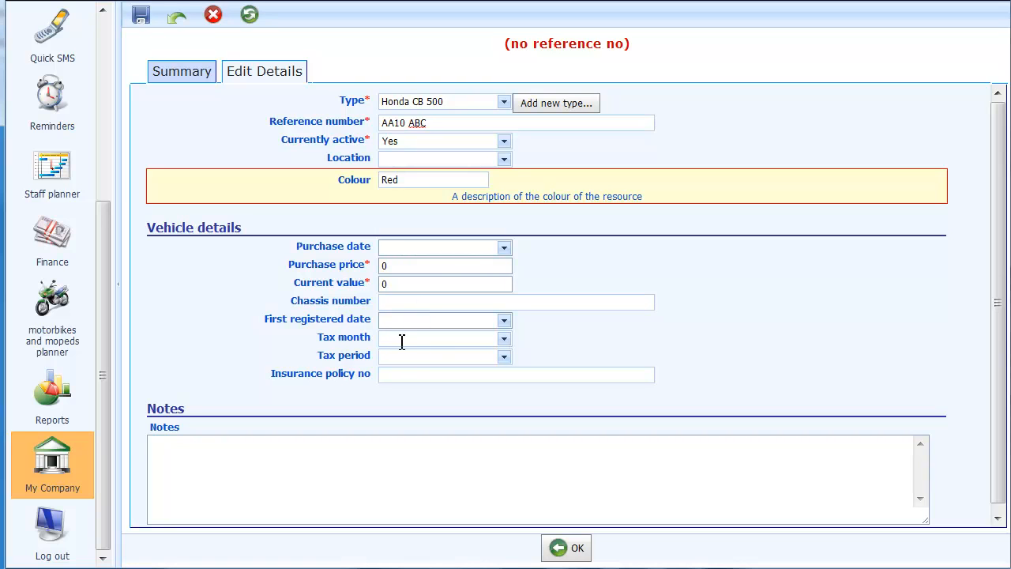
Step: Set the new vehicle's tax month to February and save the record
left_click(504, 342)
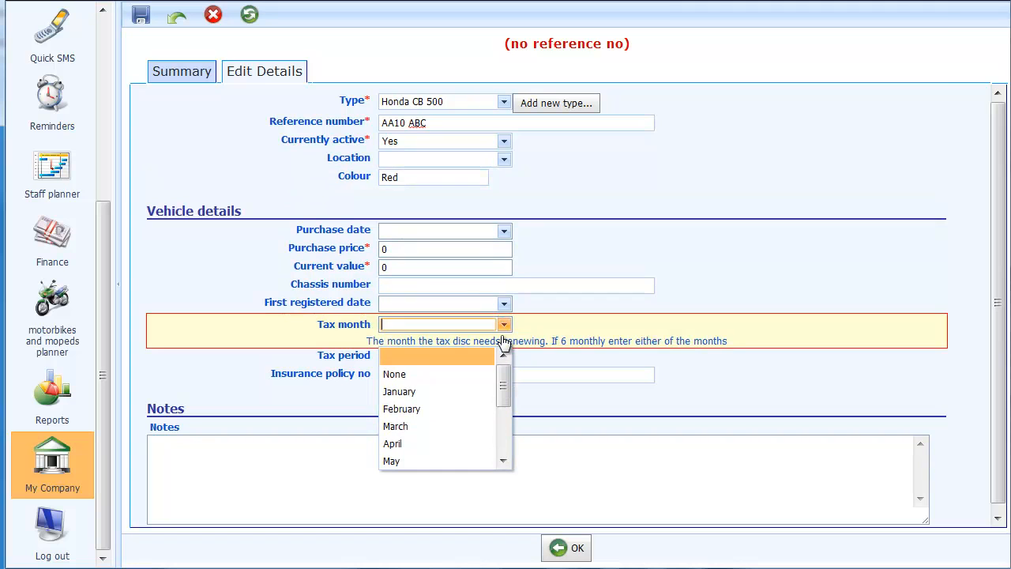
left_click(408, 412)
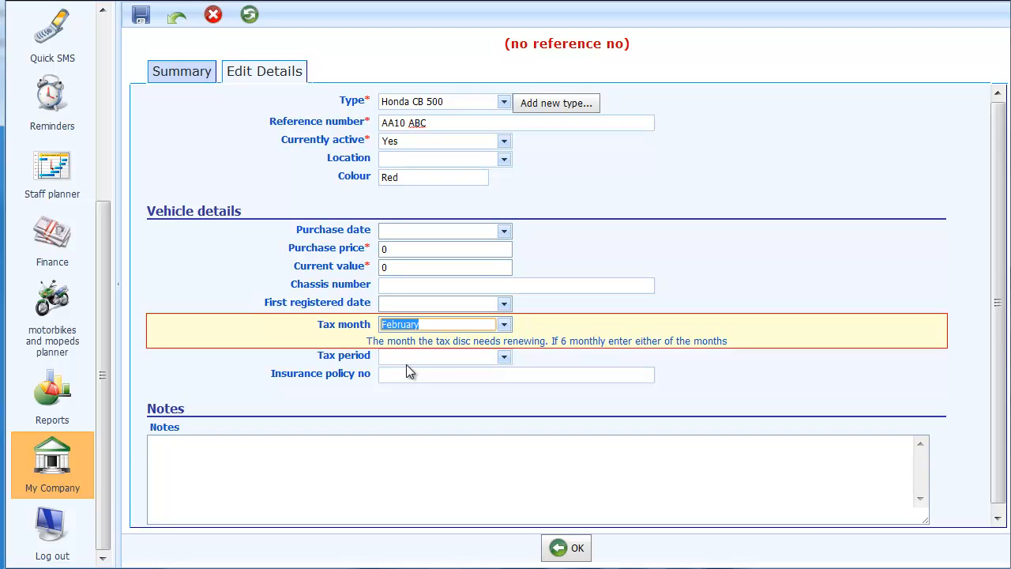
left_click(559, 548)
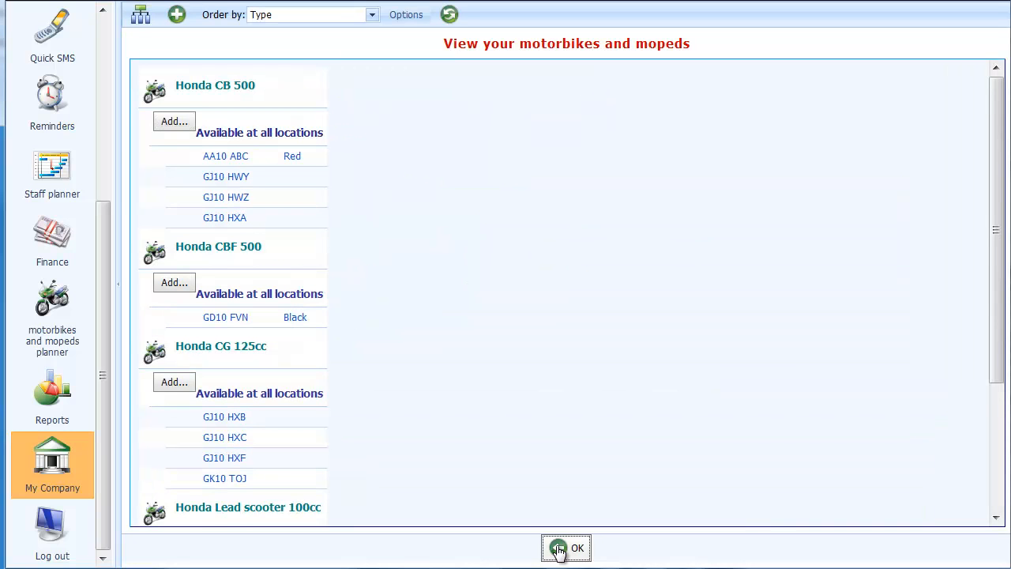
Step: Add the note "Needs a service" to the Honda CB 500 with reference GJ10 HWY and save it
left_click(264, 179)
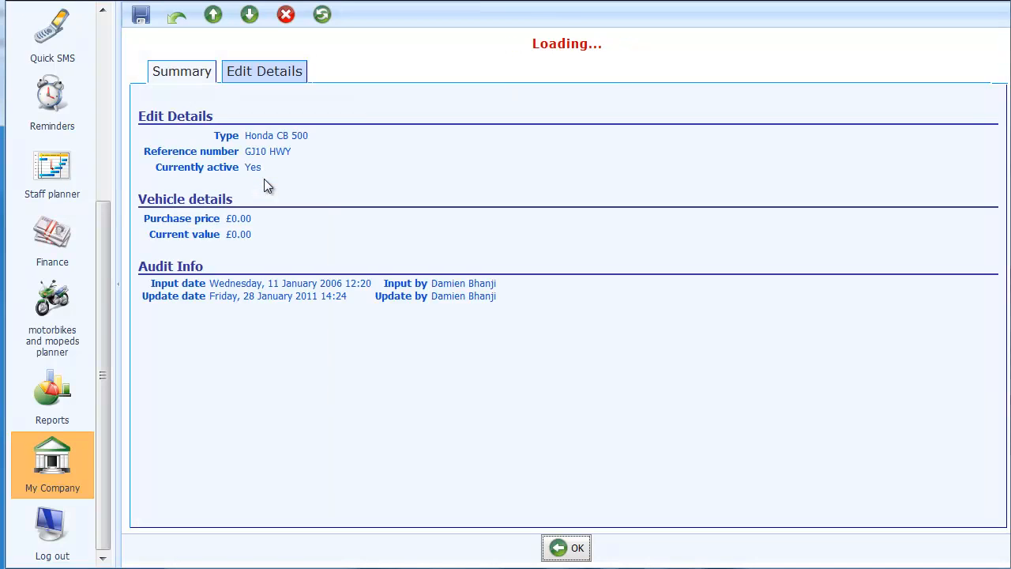
left_click(248, 72)
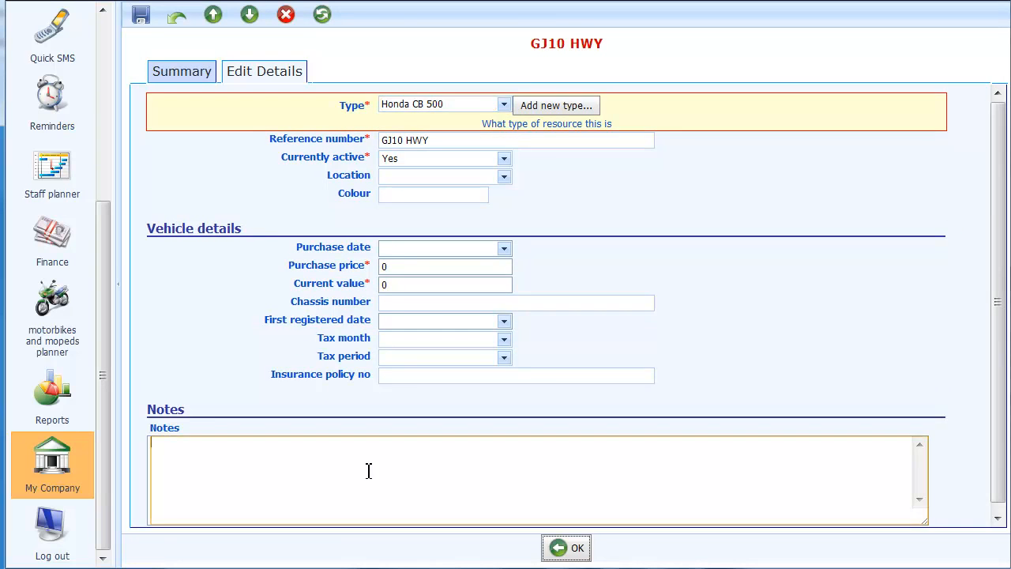
left_click(369, 469)
type("Needs a service")
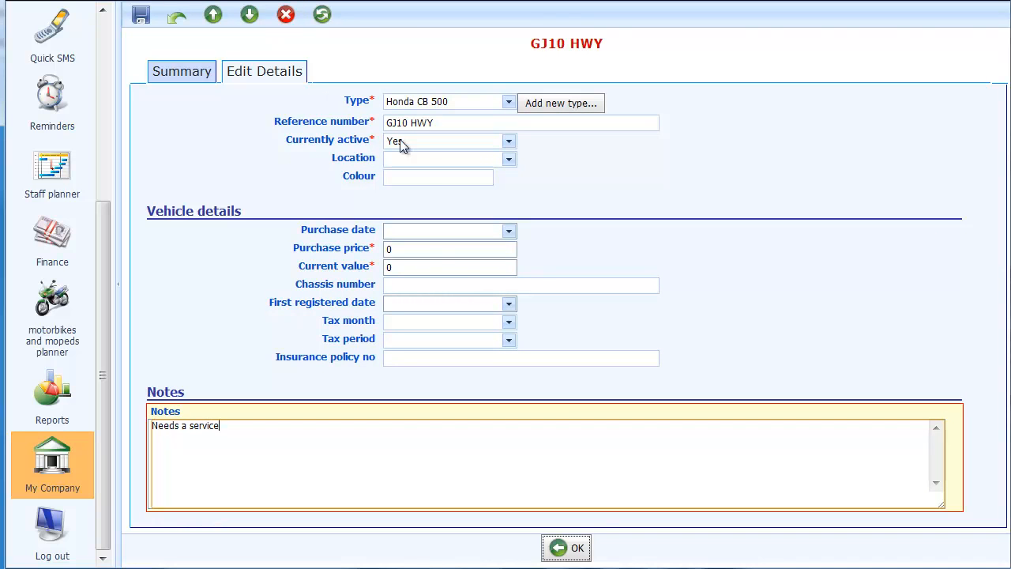
left_click(571, 550)
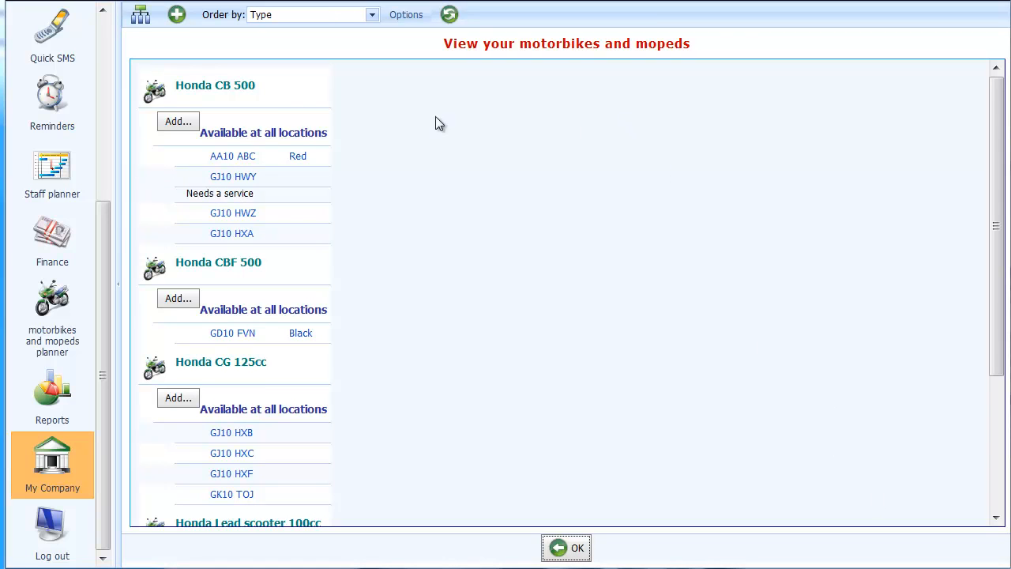
Step: Open the Hot Wheels Chemsford diary and go to Sat 29 Jan 2011
left_click_drag(99, 227, 95, 29)
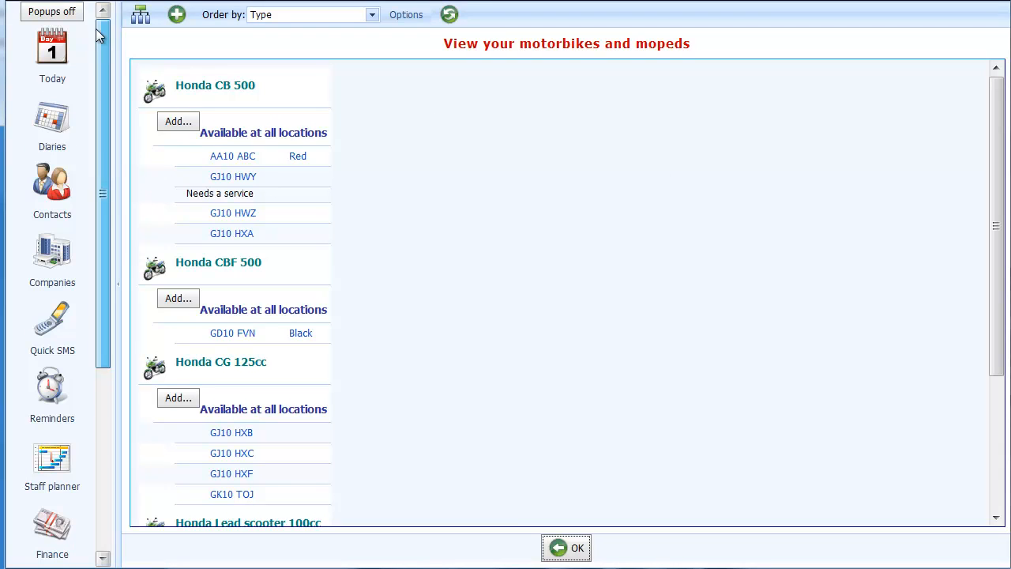
left_click(45, 133)
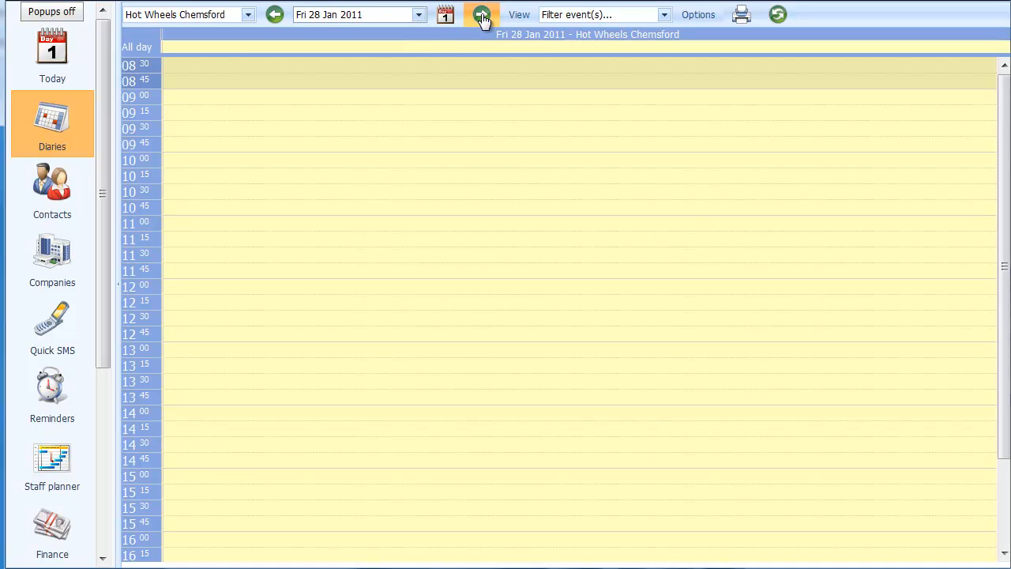
left_click(482, 15)
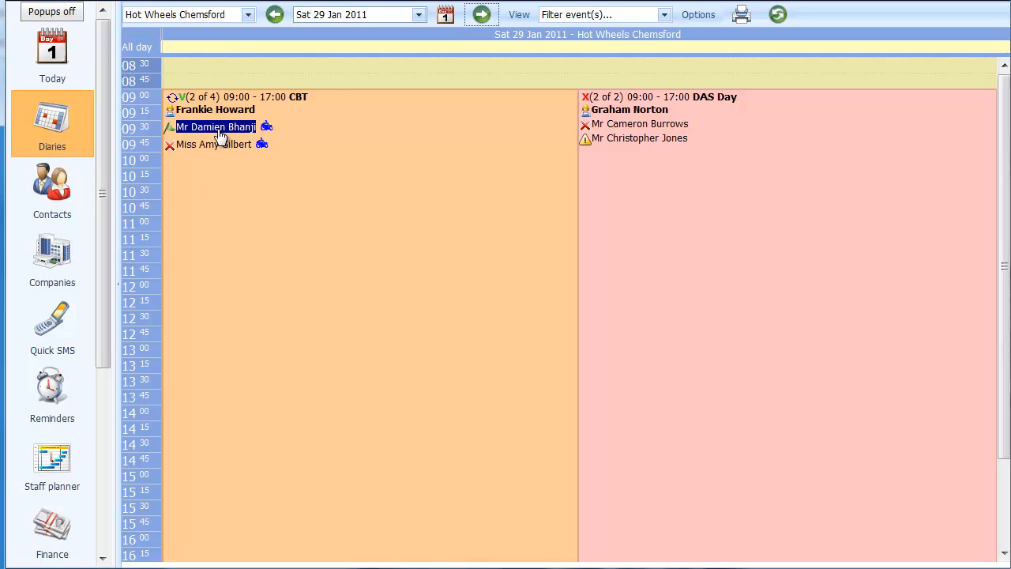
Step: Check the bike requirement of the first trainee on the CBT event and book the Honda CG 125cc GJ10 HXB for them
mouse_move(267, 128)
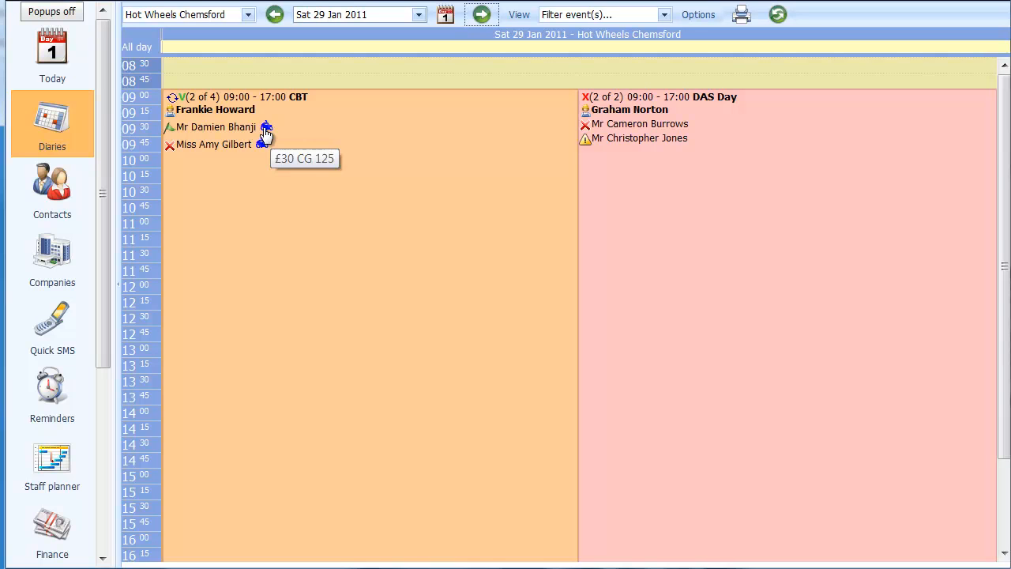
left_click(233, 128)
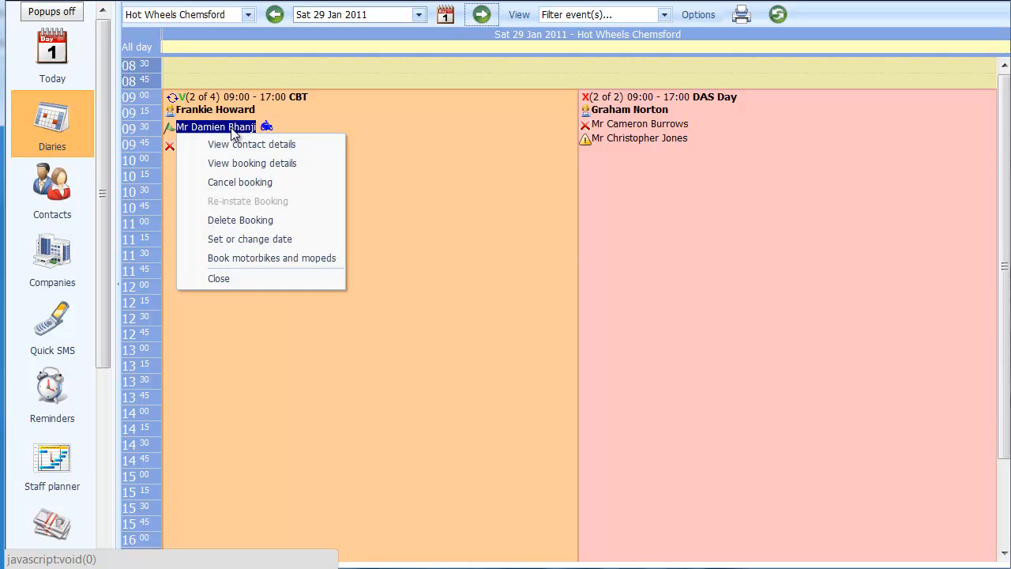
left_click(282, 258)
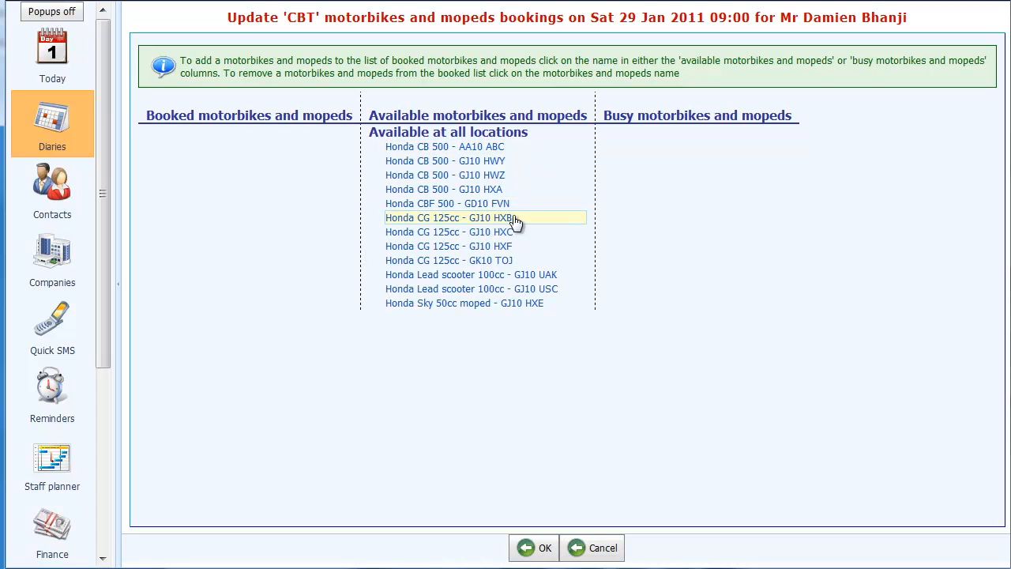
left_click(458, 225)
left_click(546, 552)
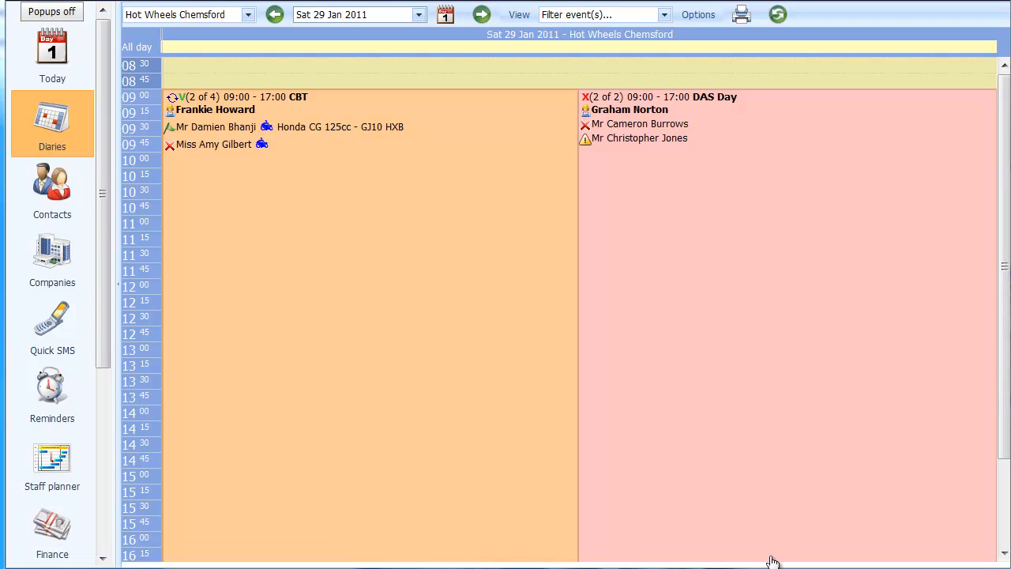
Step: Book the Honda CG 125cc GJ10 HXC for the second trainee on the CBT event
left_click(227, 146)
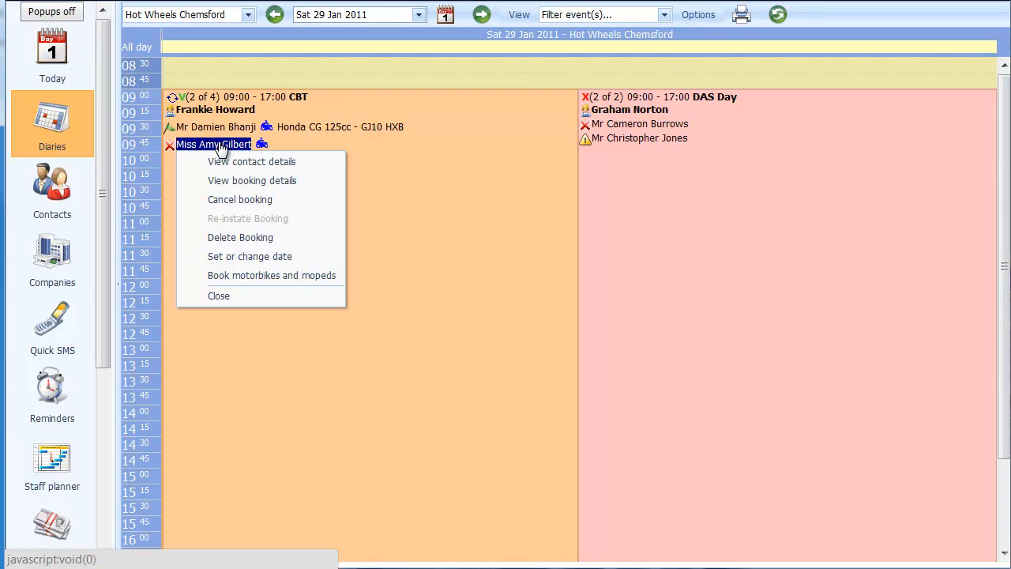
left_click(238, 277)
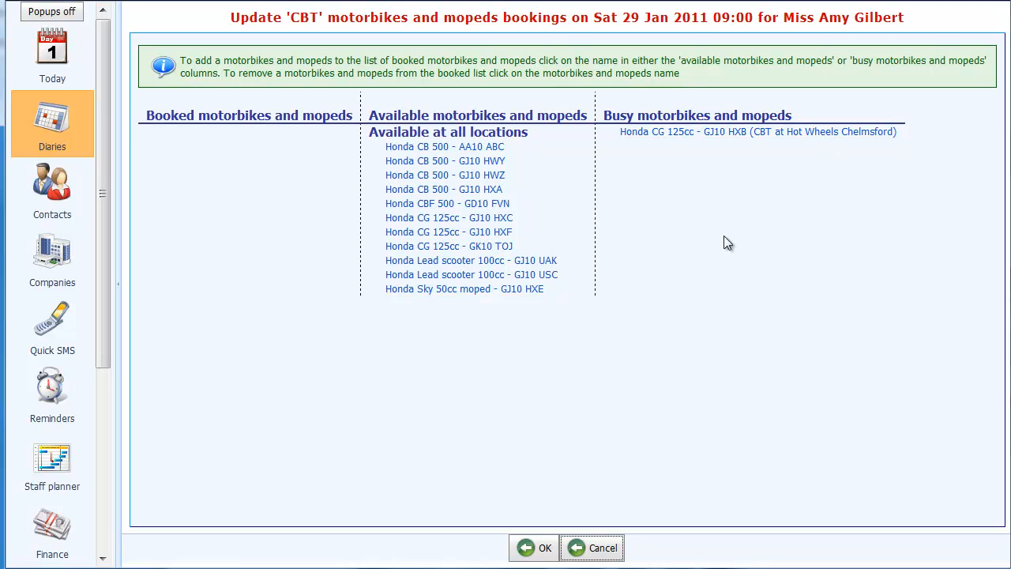
left_click(478, 228)
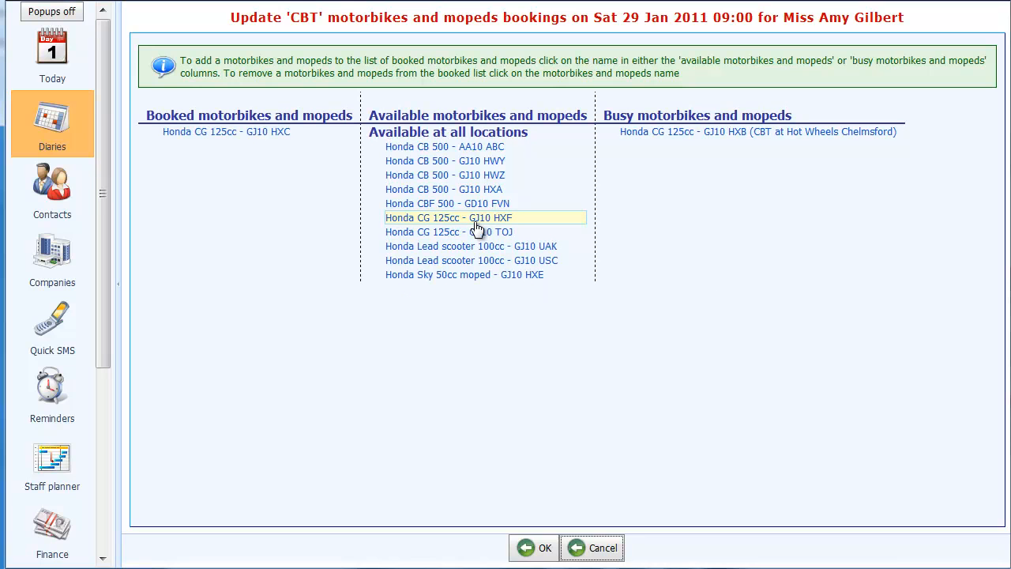
left_click(542, 548)
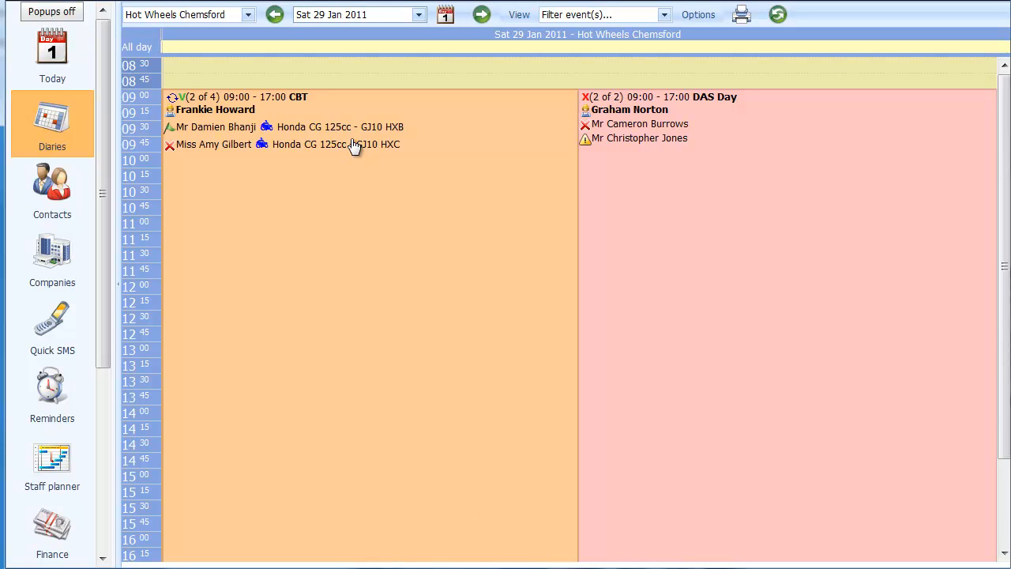
Step: Book the Honda CB 500 AA10 ABC directly on the CBT event of Sat 29 Jan 2011, without assigning it to a trainee
mouse_move(268, 153)
double_click(298, 96)
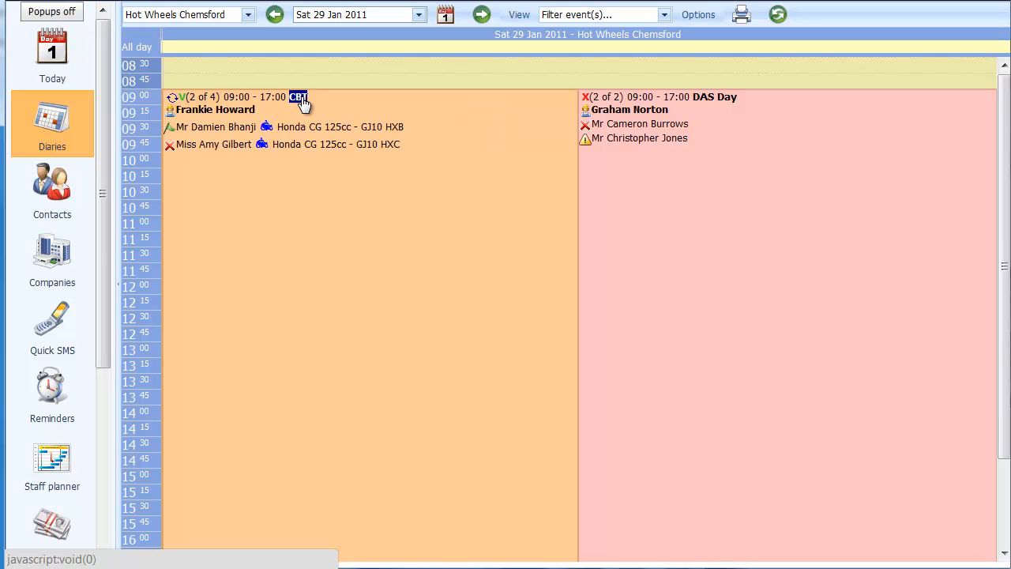
right_click(304, 104)
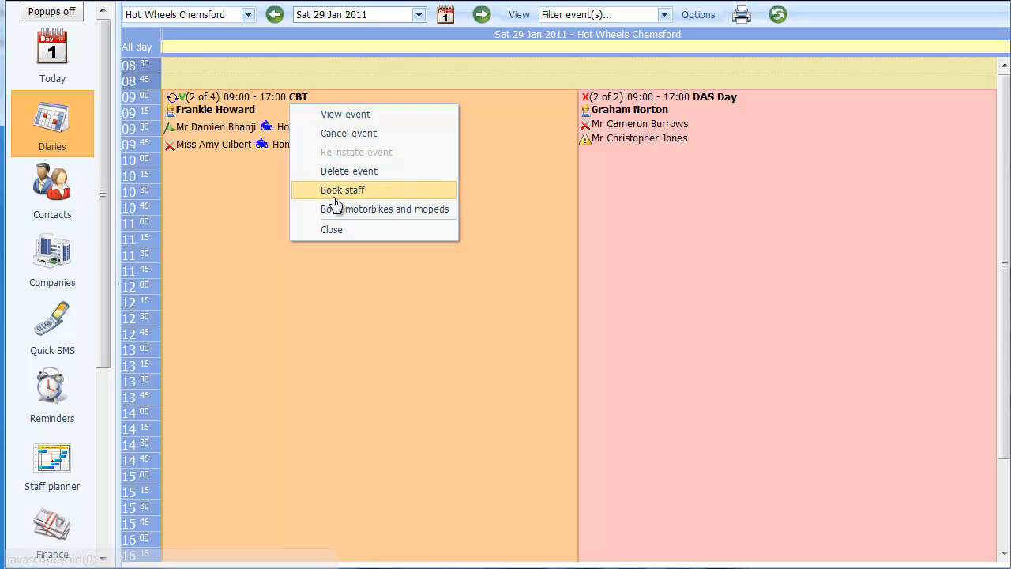
left_click(393, 209)
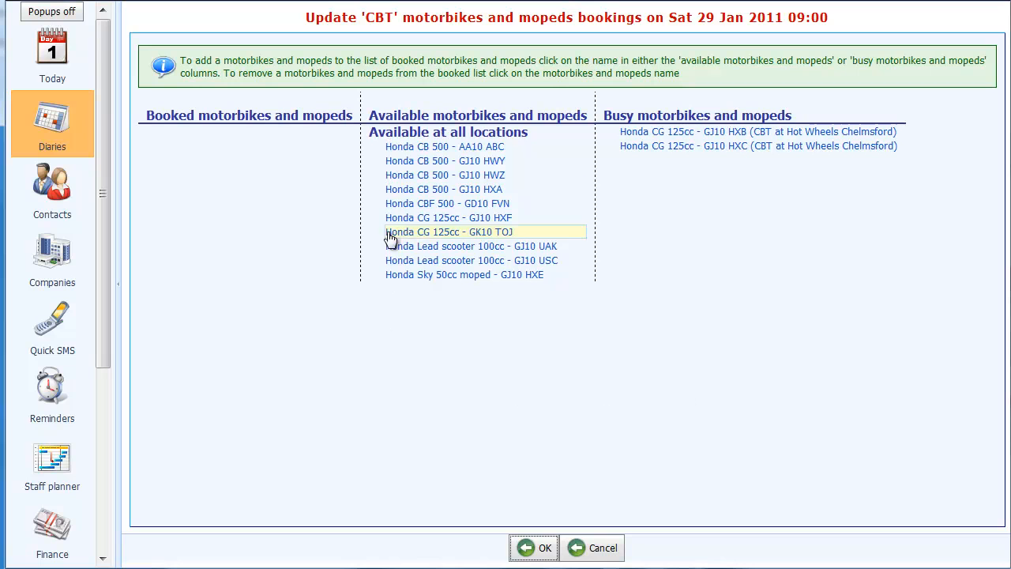
left_click(416, 147)
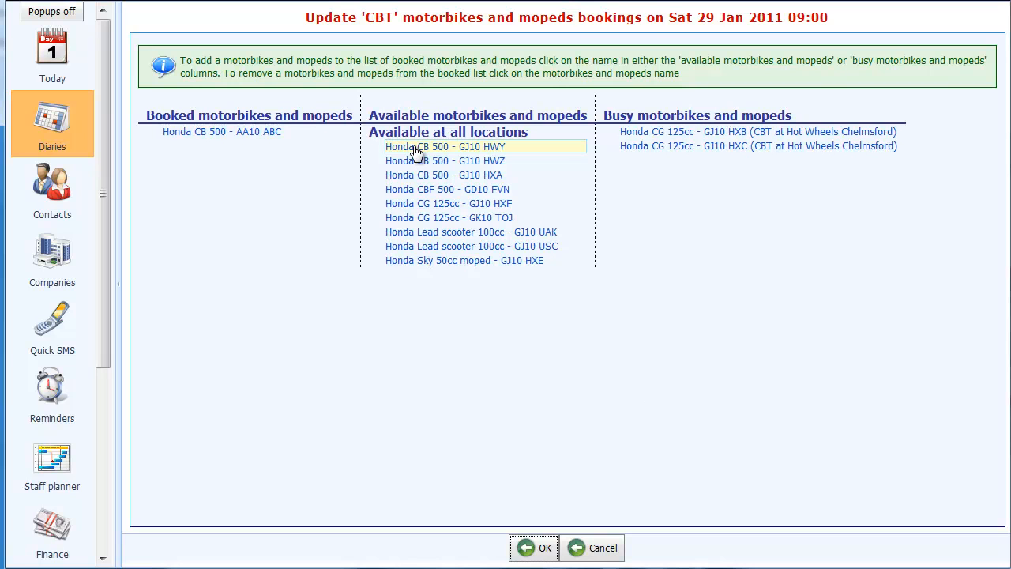
left_click(527, 551)
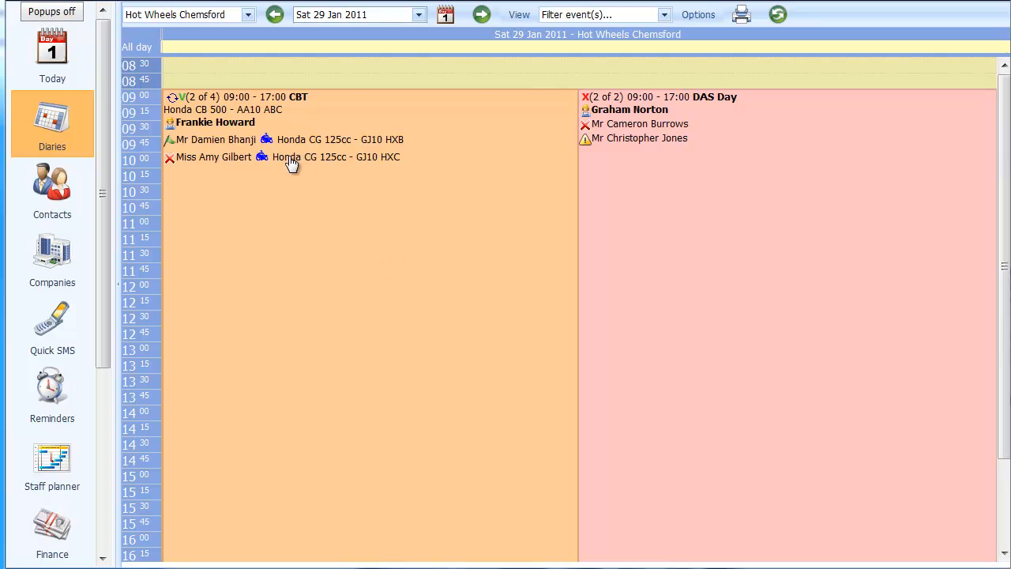
Step: Replace the second CBT trainee's booked bike with the Honda CG 125cc GK10 TOJ and save the booking
left_click(218, 158)
left_click(210, 159)
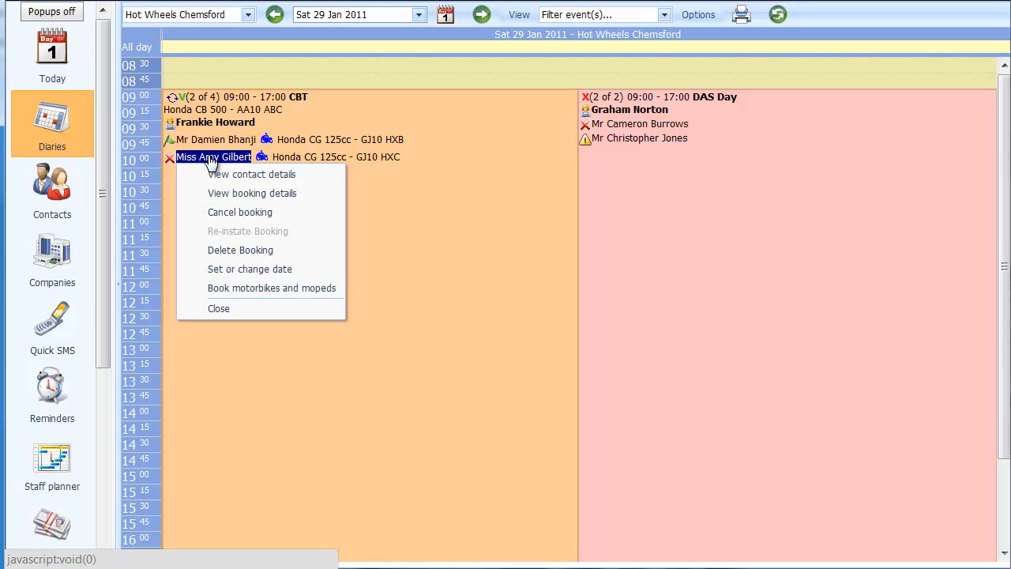
left_click(270, 287)
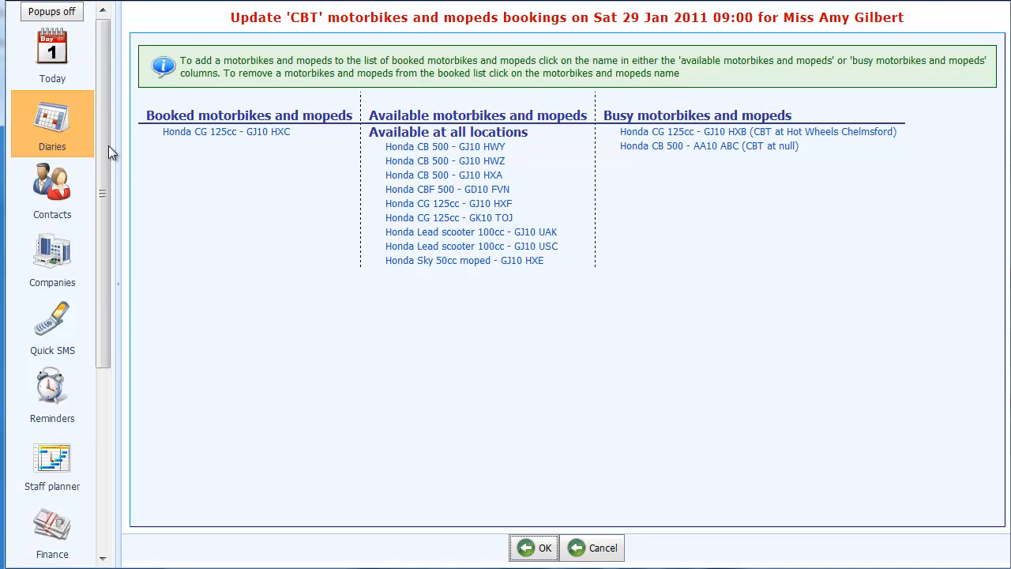
left_click(240, 136)
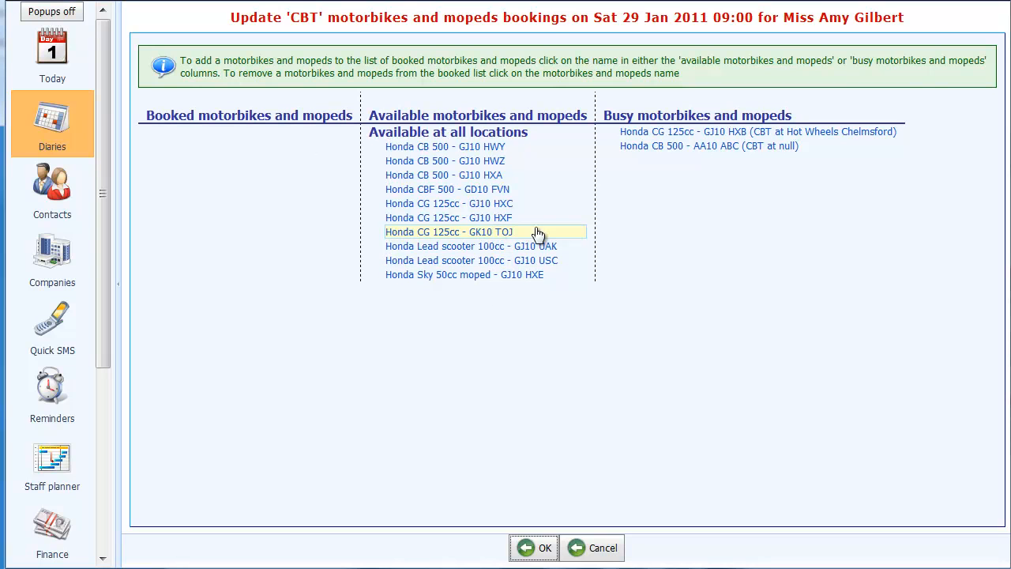
left_click(484, 234)
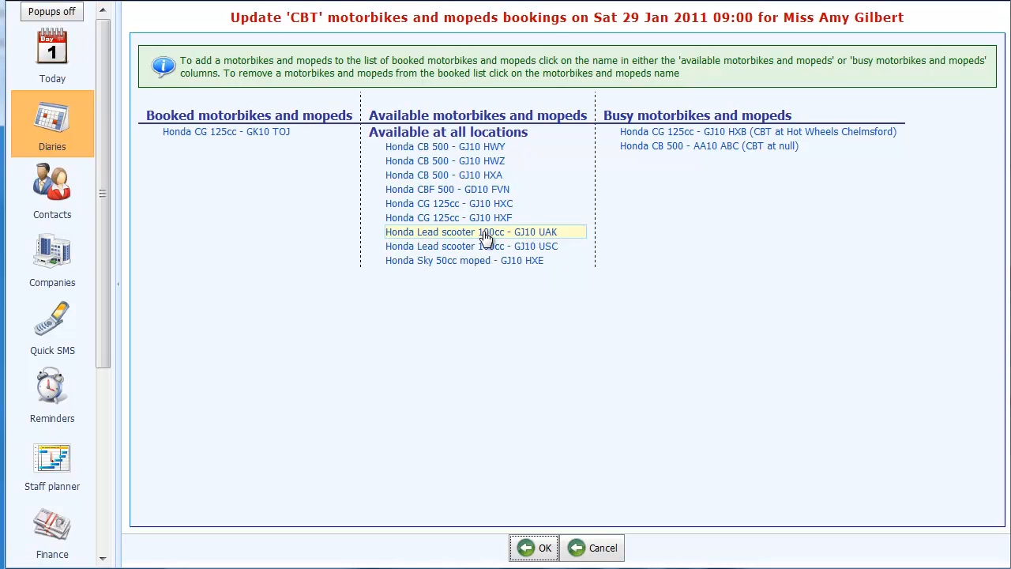
left_click(535, 551)
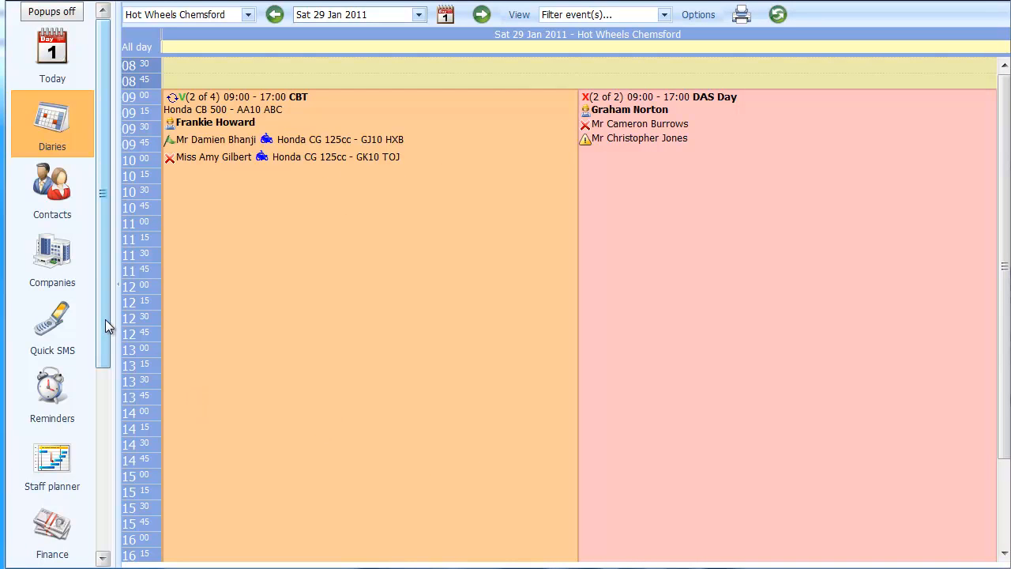
Step: Open the motorbikes and mopeds planner and examine which vehicles are booked for the CBT event on Saturday 29
left_click_drag(105, 319, 112, 479)
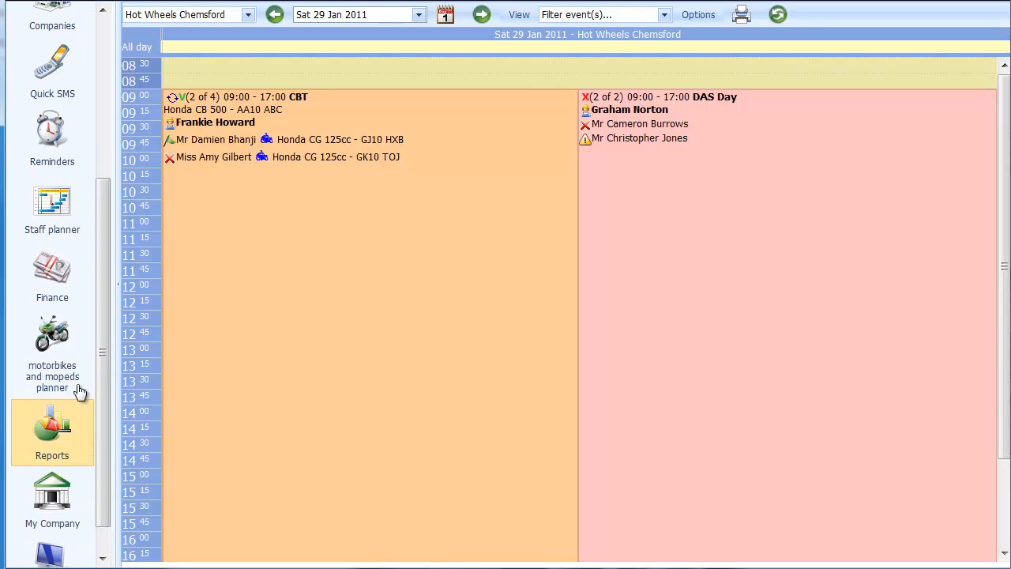
left_click(39, 340)
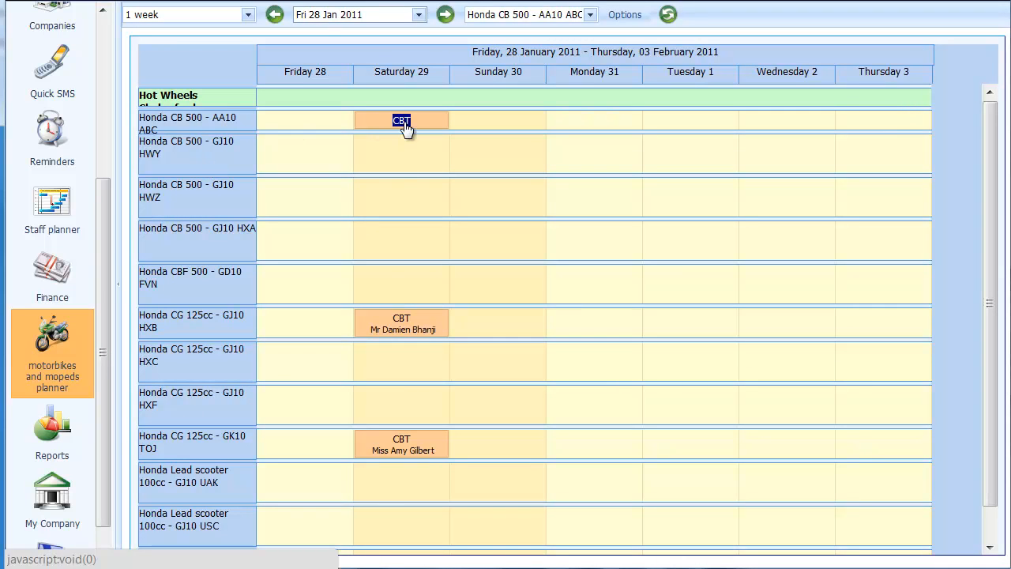
double_click(407, 321)
left_click(333, 332)
left_click_drag(134, 338, 295, 344)
left_click(295, 320)
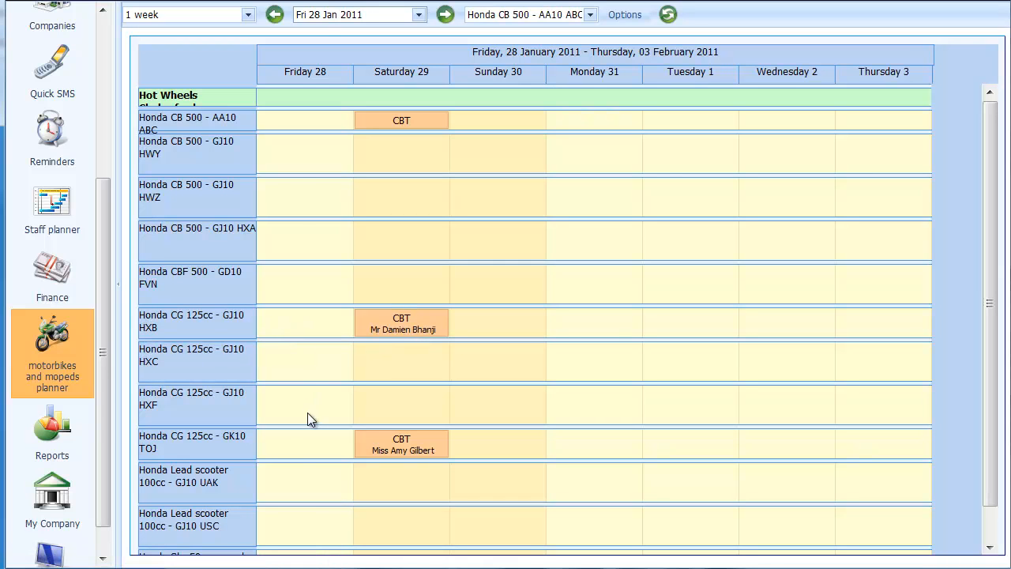
left_click_drag(154, 455, 229, 446)
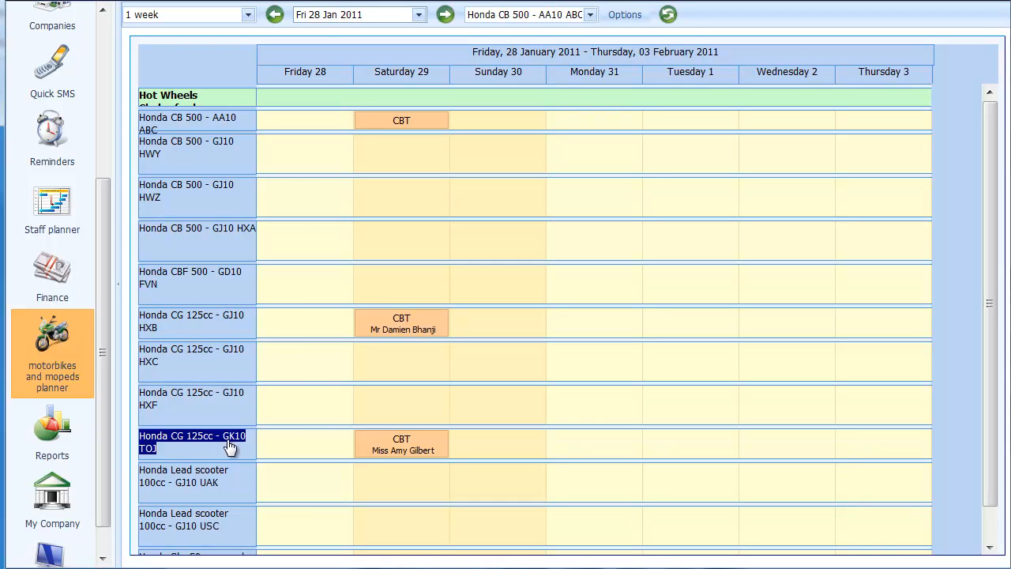
left_click(147, 456)
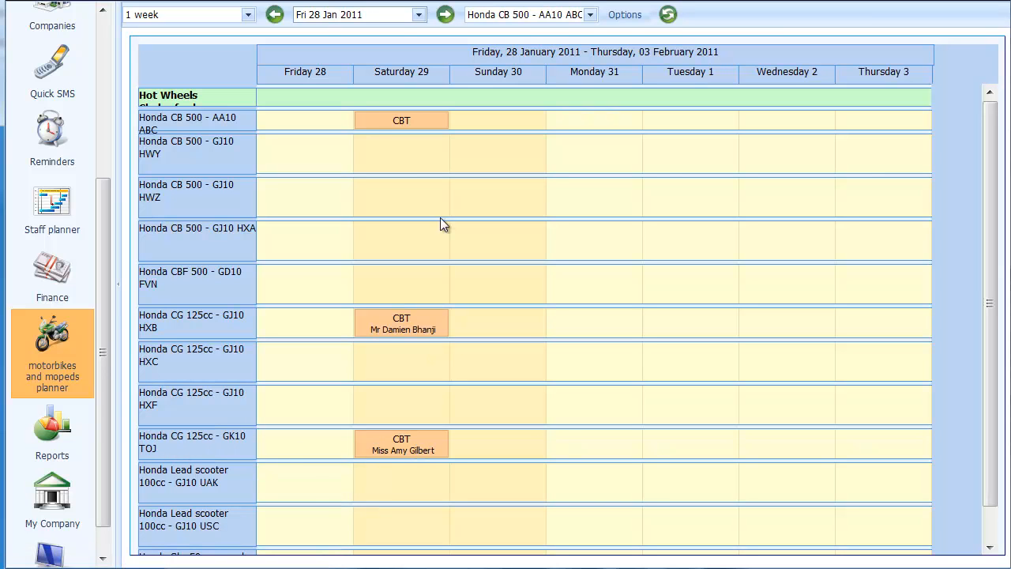
left_click_drag(245, 124, 191, 122)
left_click_drag(381, 117, 404, 121)
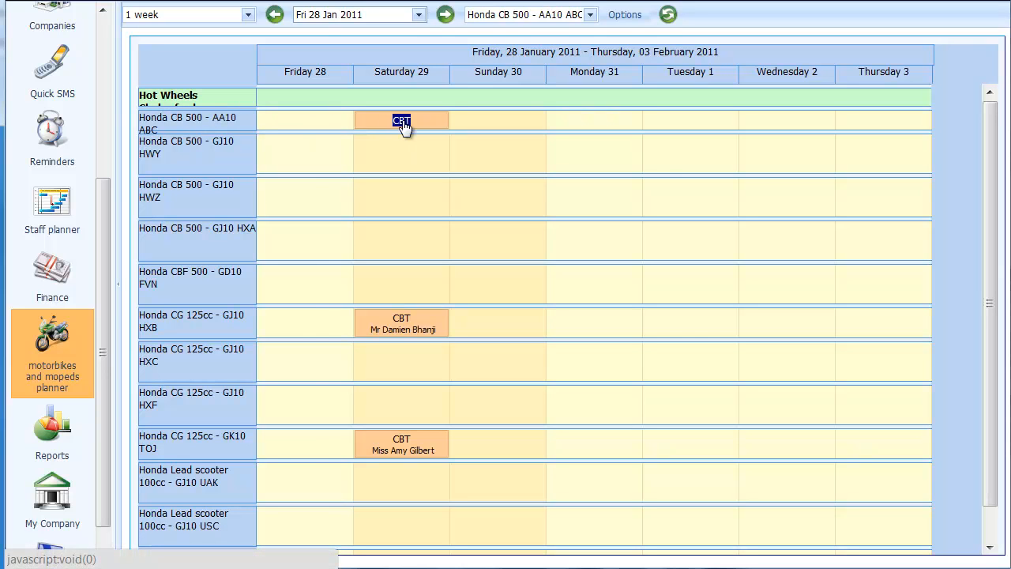
left_click(404, 124)
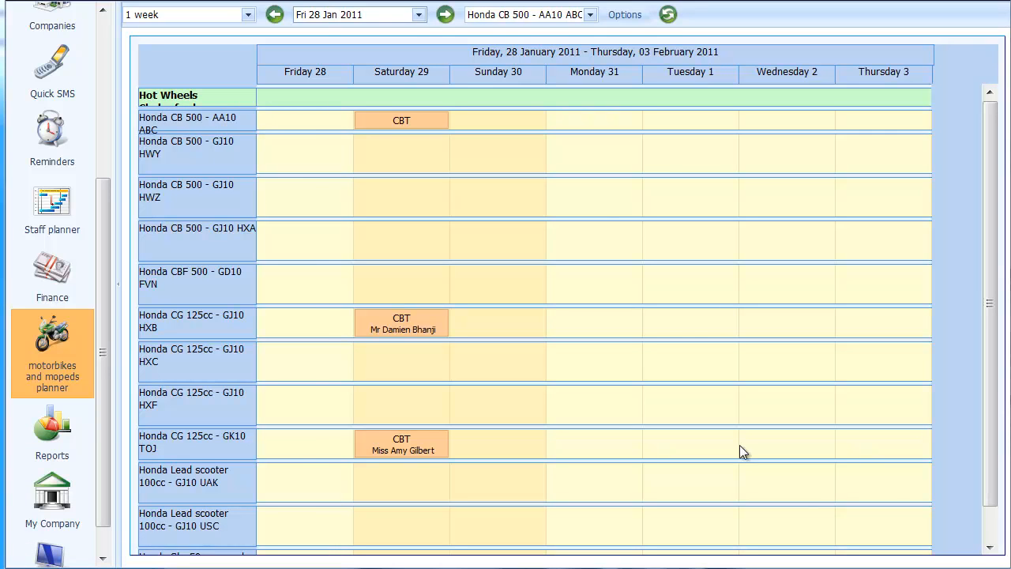
Step: Set the planner's period to 1 month and look through the bookings in the week of 4 February
left_click(248, 16)
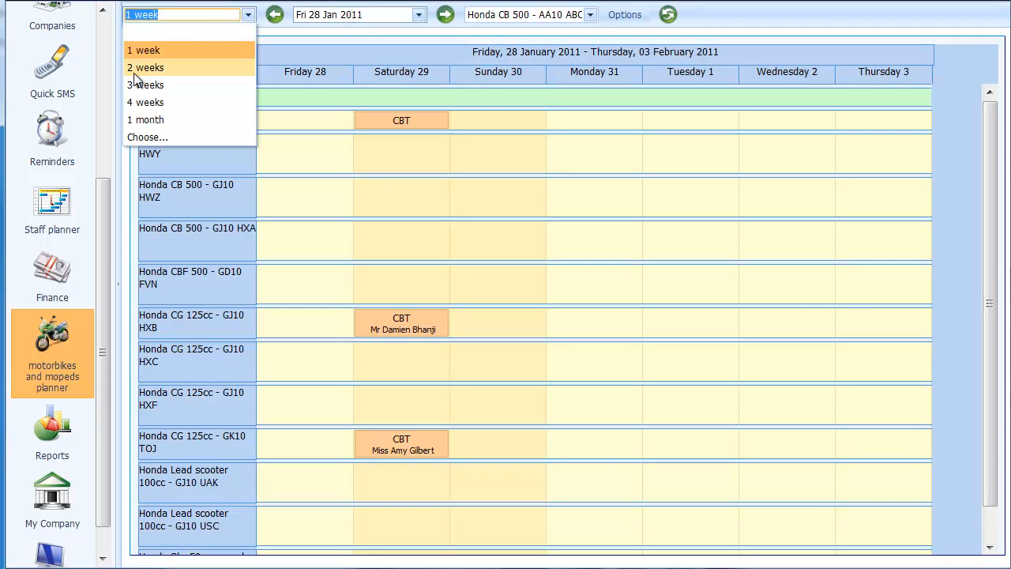
left_click(181, 116)
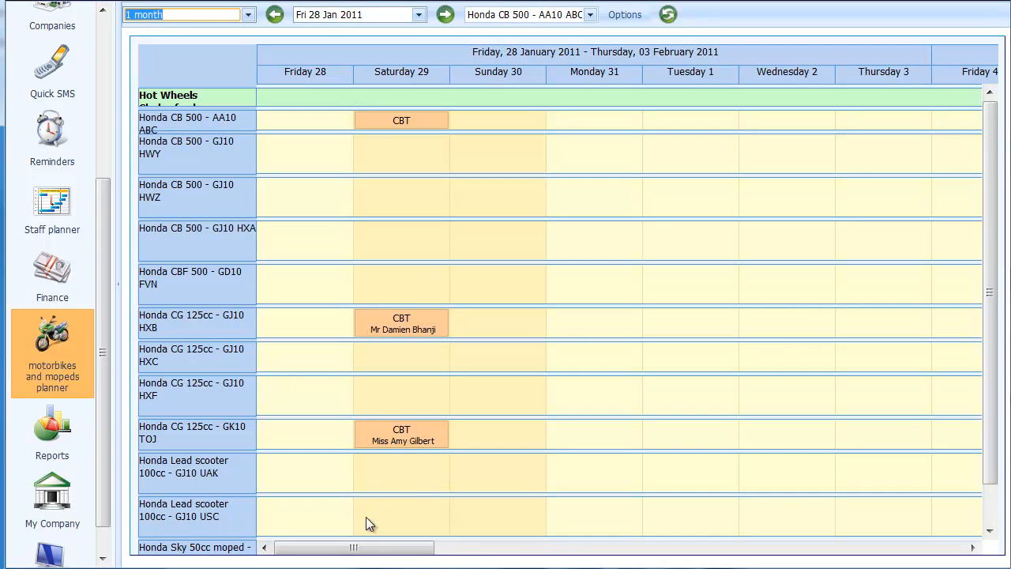
left_click_drag(377, 548, 513, 557)
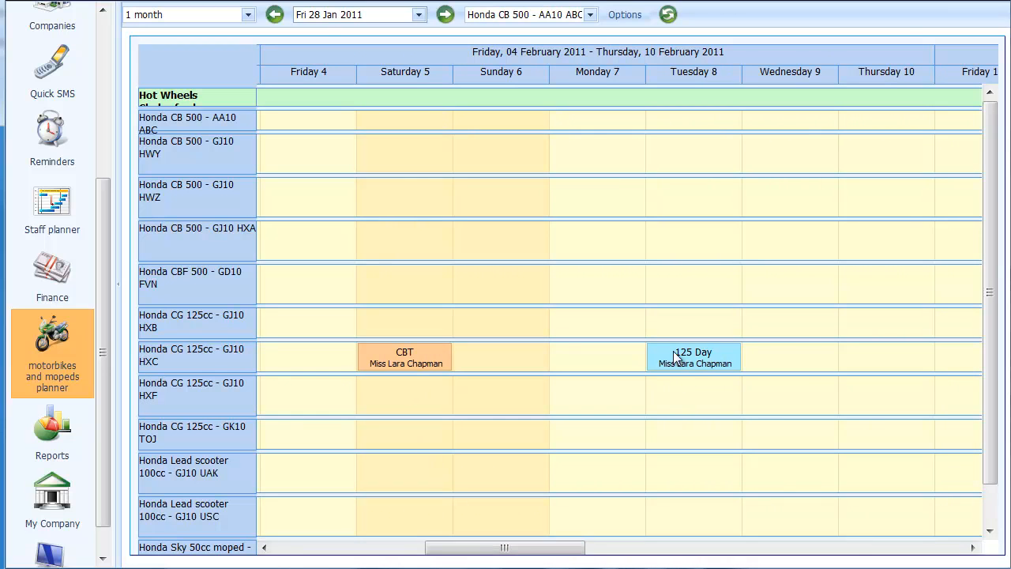
left_click_drag(508, 548, 295, 547)
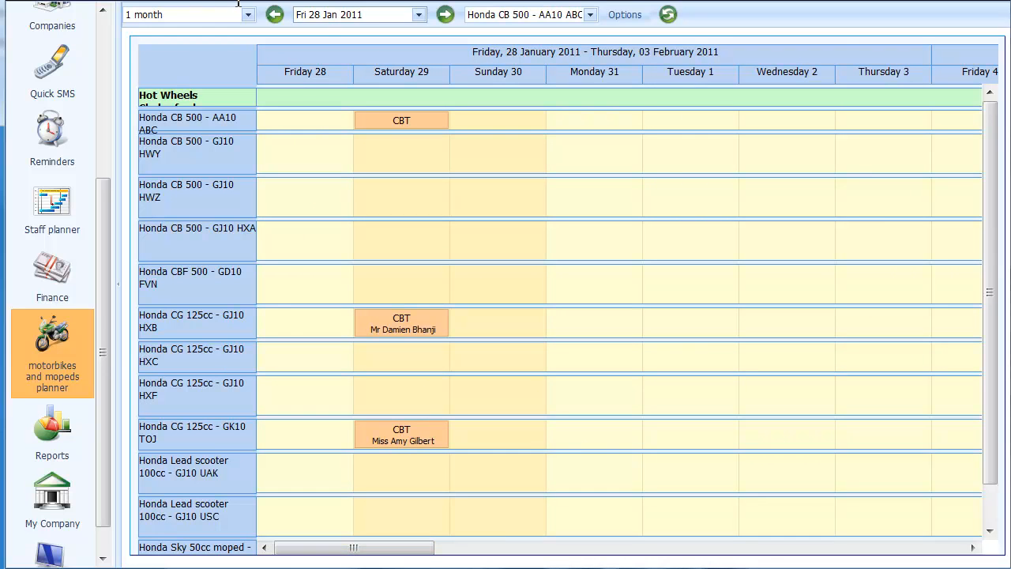
Step: Show start and end times on the planner's bookings and check them in the weeks of 28 January and 4 February
left_click(626, 18)
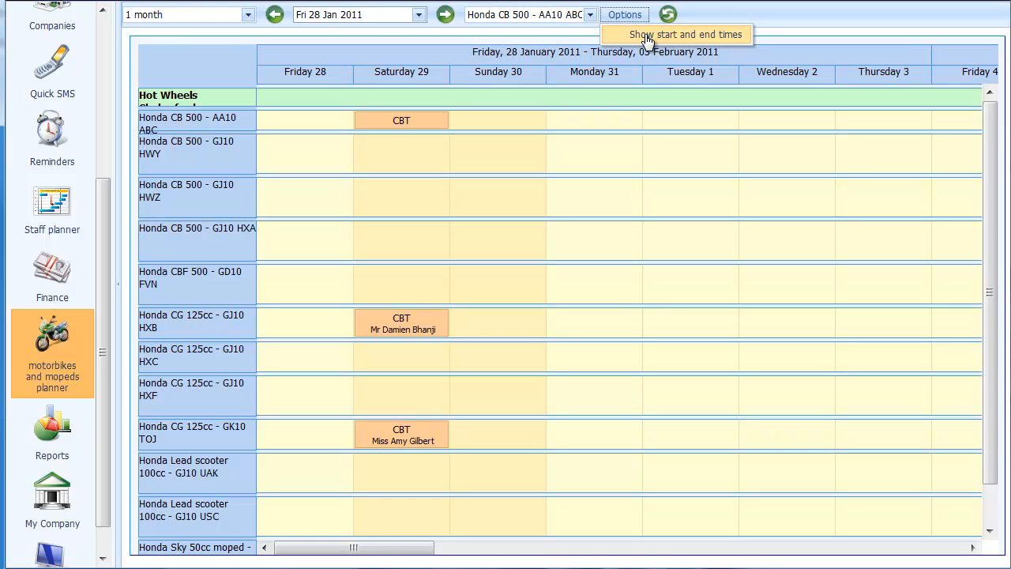
left_click(646, 37)
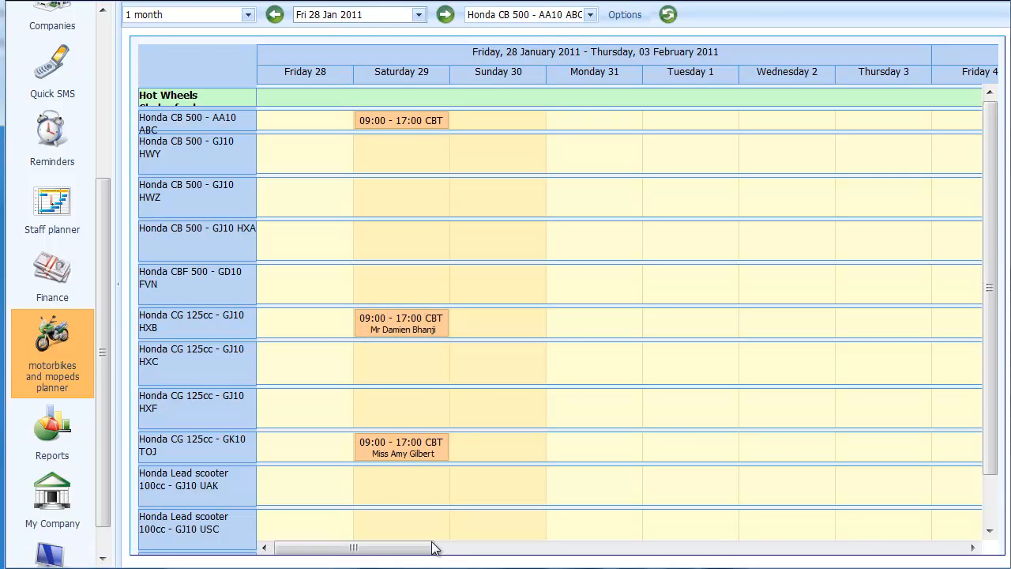
left_click_drag(366, 551, 490, 551)
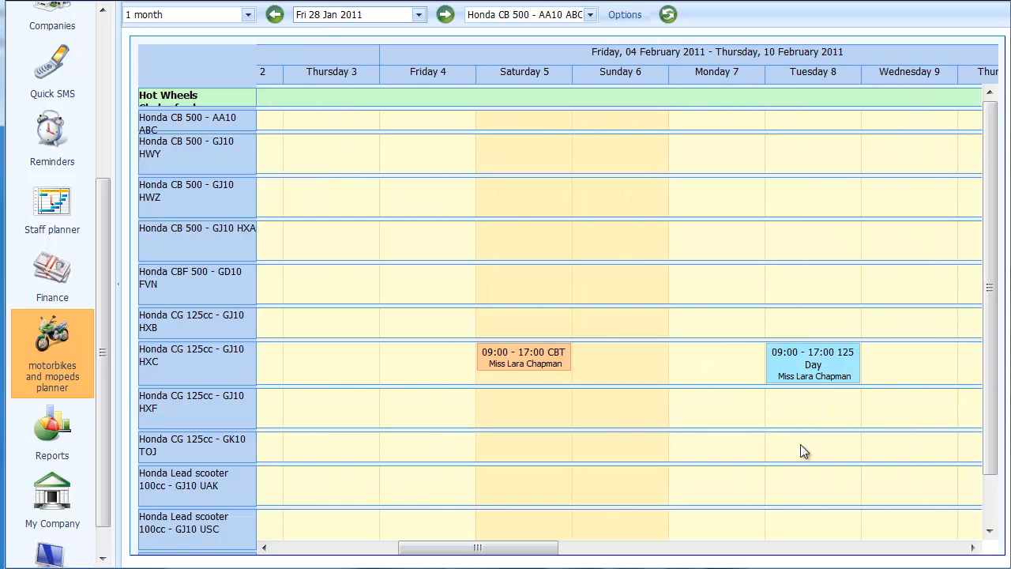
scroll(860, 496, "left", 1)
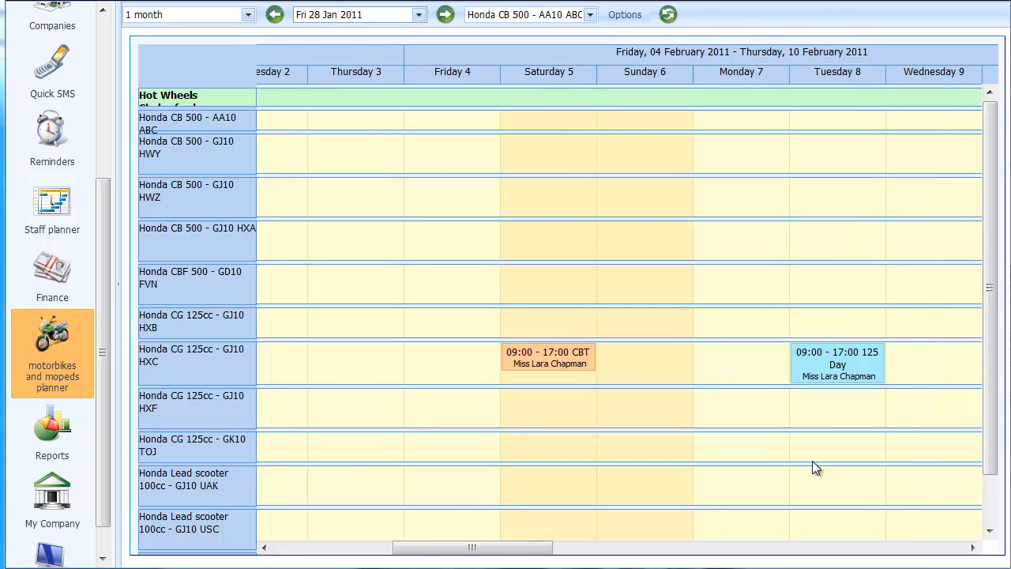
left_click_drag(528, 546, 289, 525)
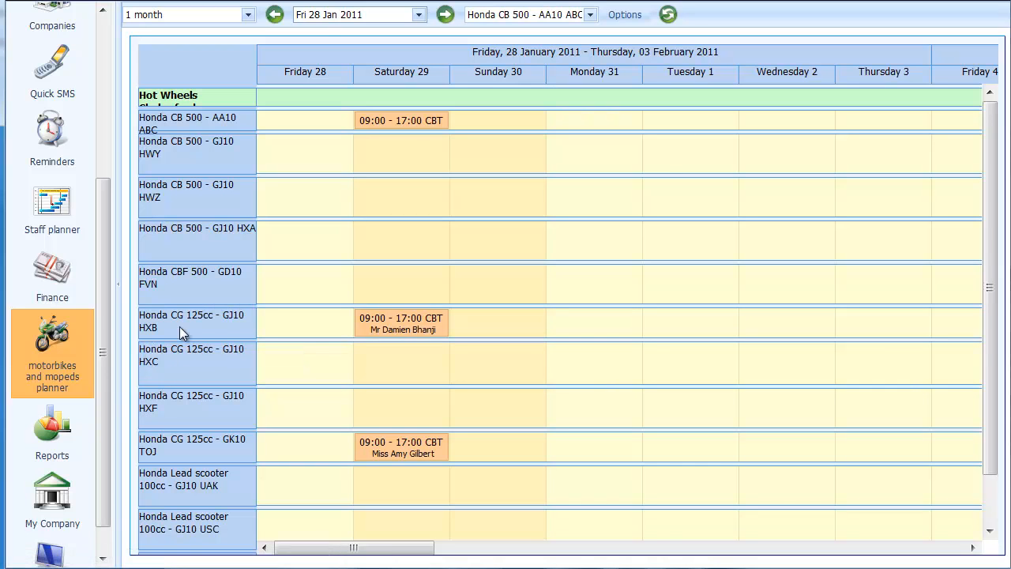
Step: Change the Honda CG 125cc GJ10 HXB booking on Saturday 29 to the Honda CG 125cc GJ10 HXC from the planner
left_click(431, 326)
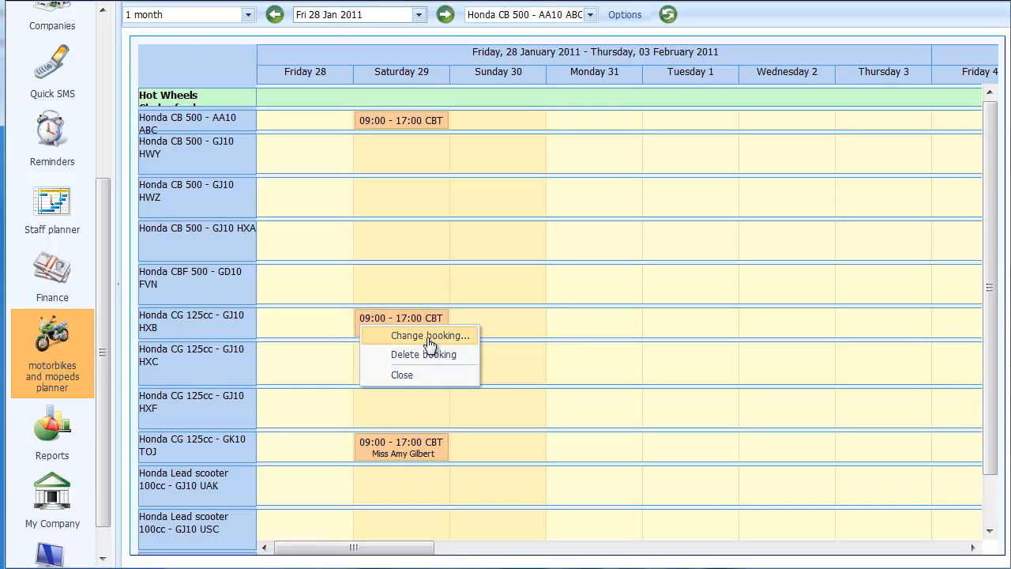
left_click(431, 338)
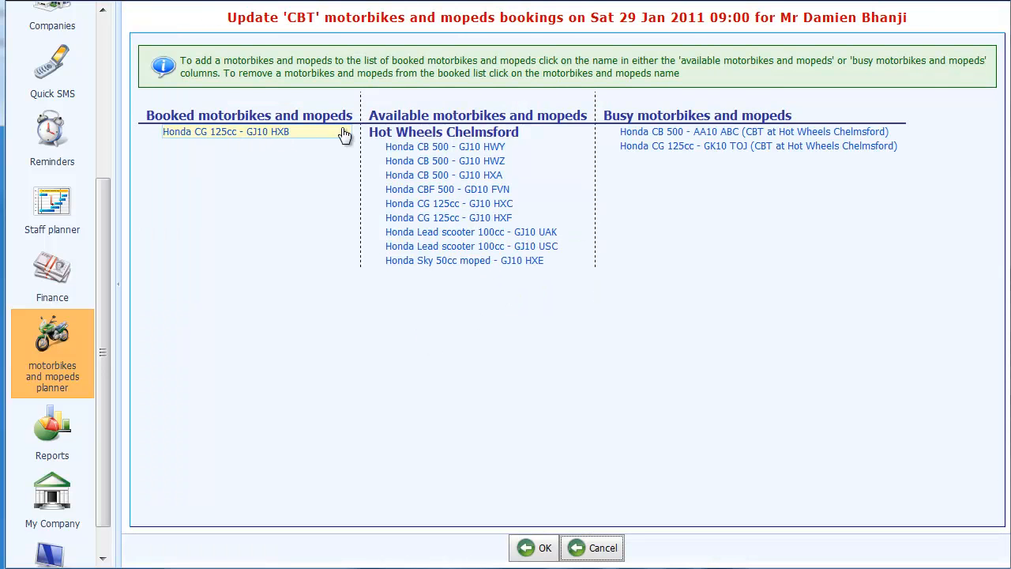
left_click(254, 136)
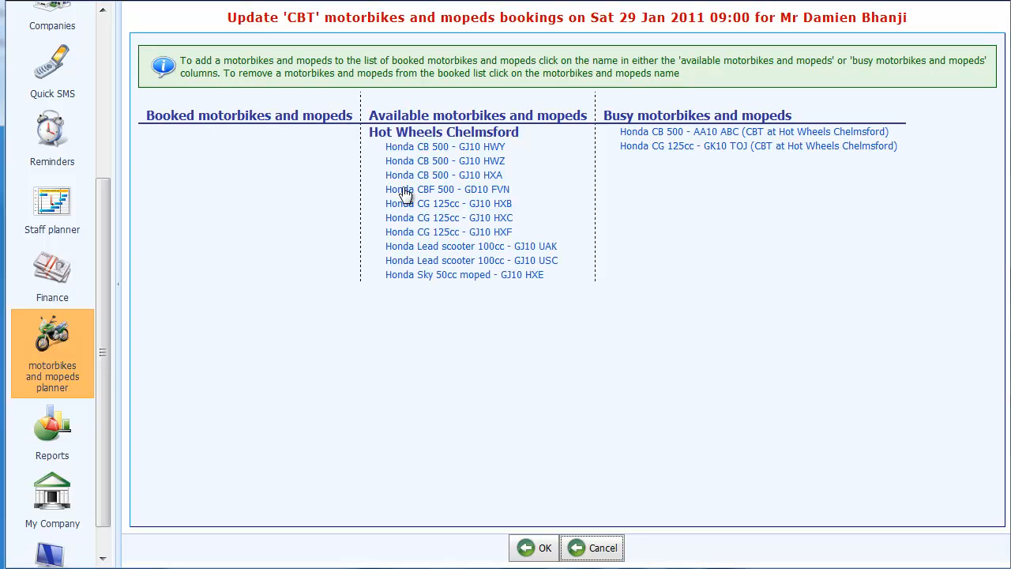
left_click(466, 222)
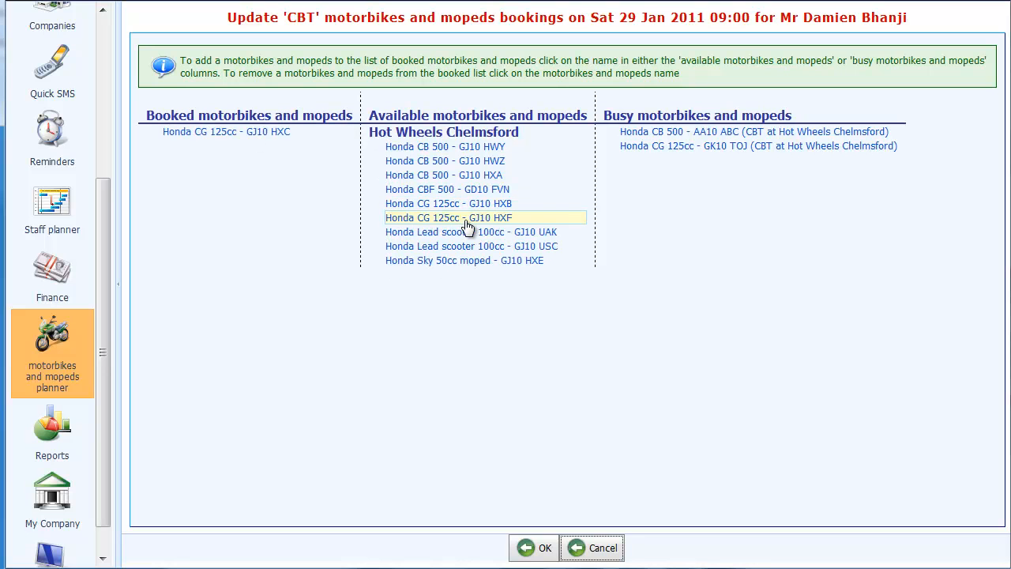
left_click(542, 553)
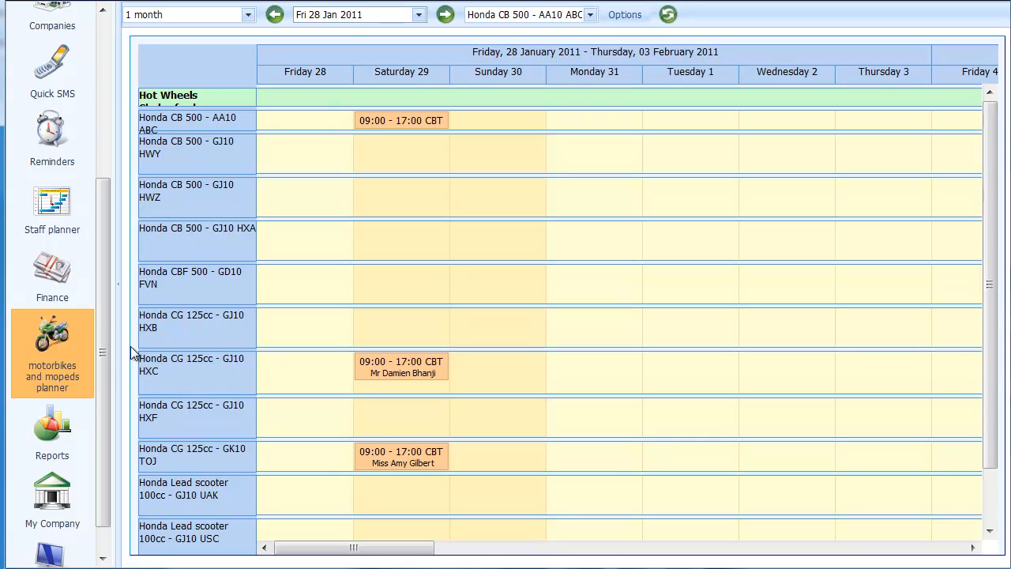